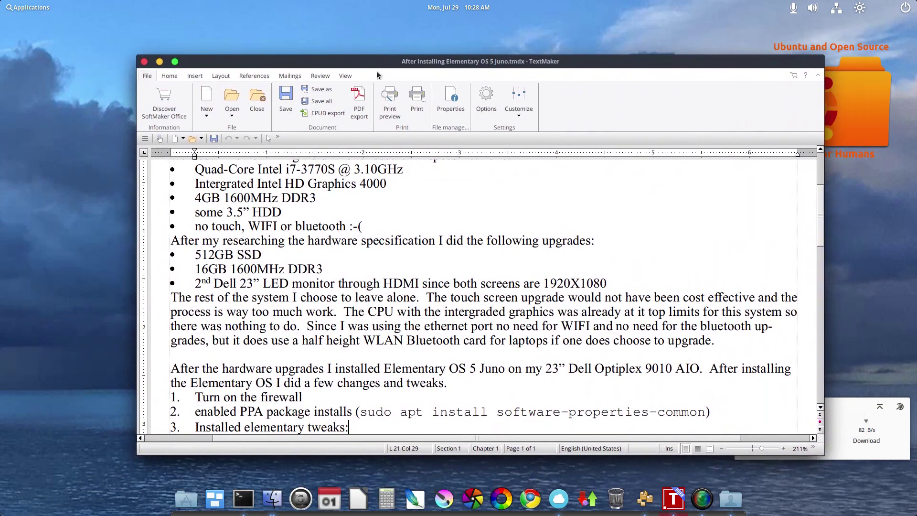
- Maximize the notes window and point out the 4GB 1600MHz DDR3 memory and 3.5” HDD lines
left_click(175, 63)
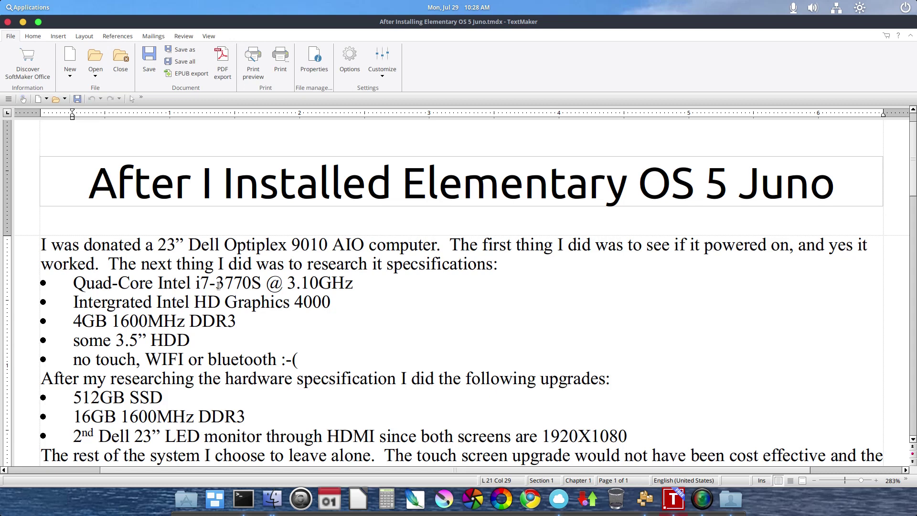
left_click(267, 324)
left_click(220, 342)
- Scroll down the notes, pointing out the 512GB SSD and 16GB 1600MHz DDR3 upgrade lines
scroll(219, 343, "down", 3)
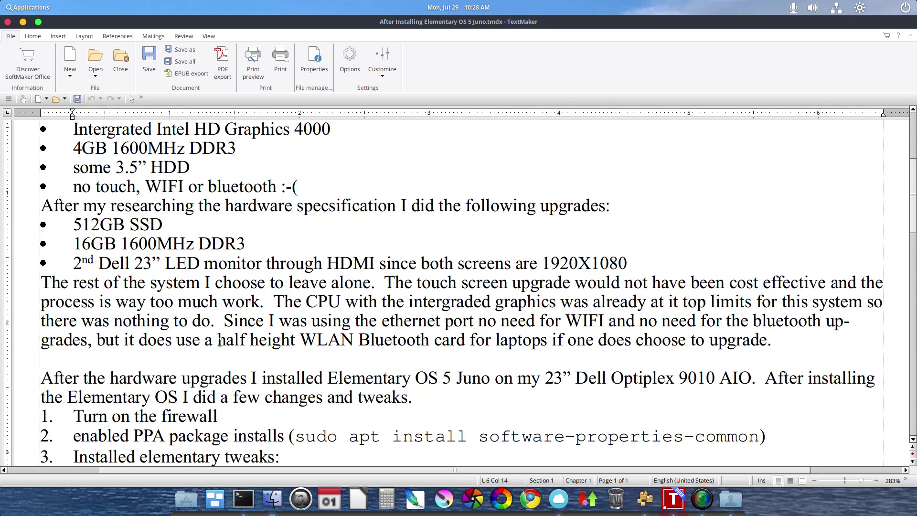
left_click(164, 225)
left_click(249, 244)
scroll(390, 343, "down", 3)
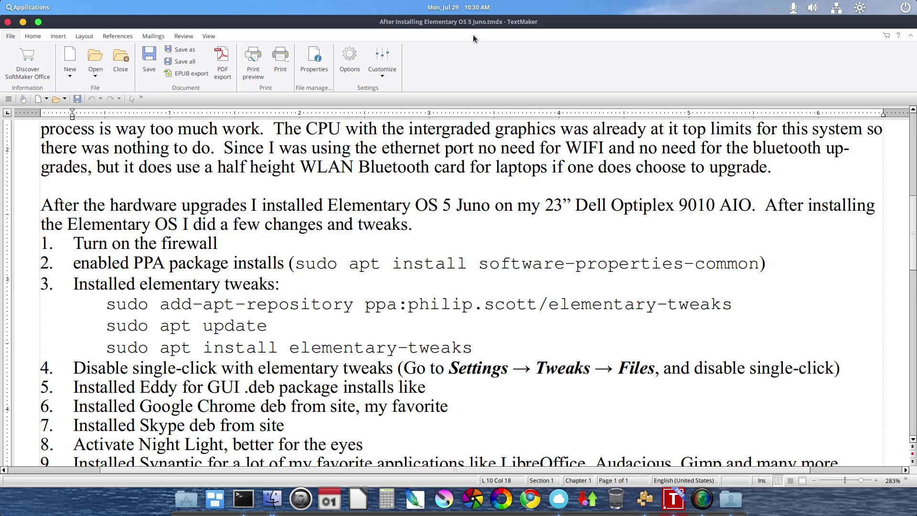
- Un-maximize the window, append '& and run the updates' after 'Turn on the firewall', and save
left_click_drag(468, 23, 458, 46)
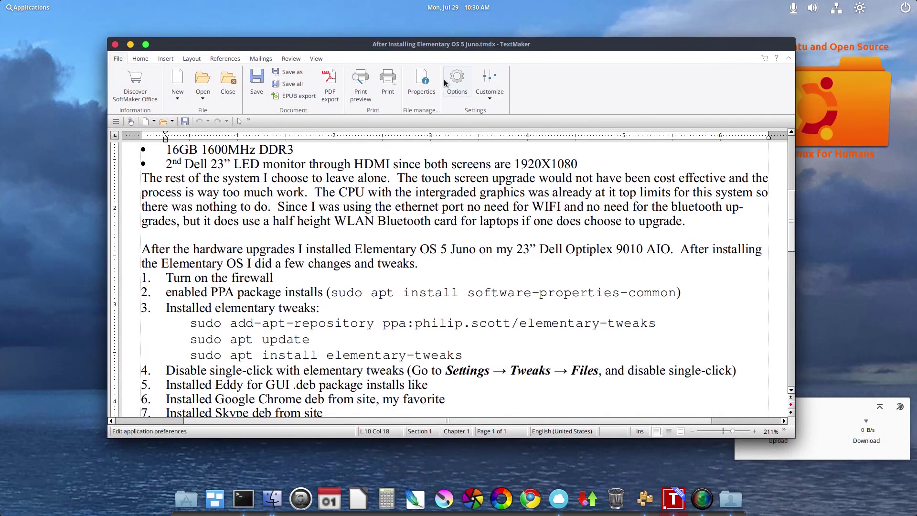
left_click(277, 277)
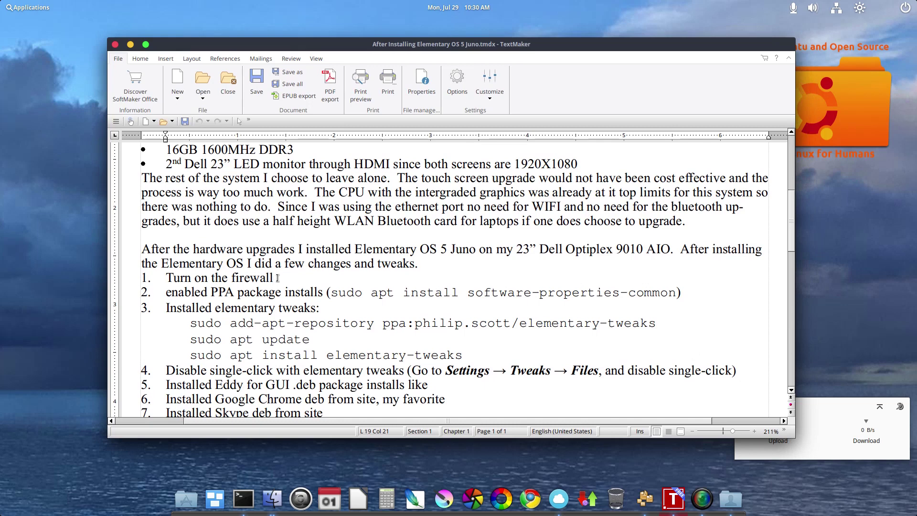
type("@")
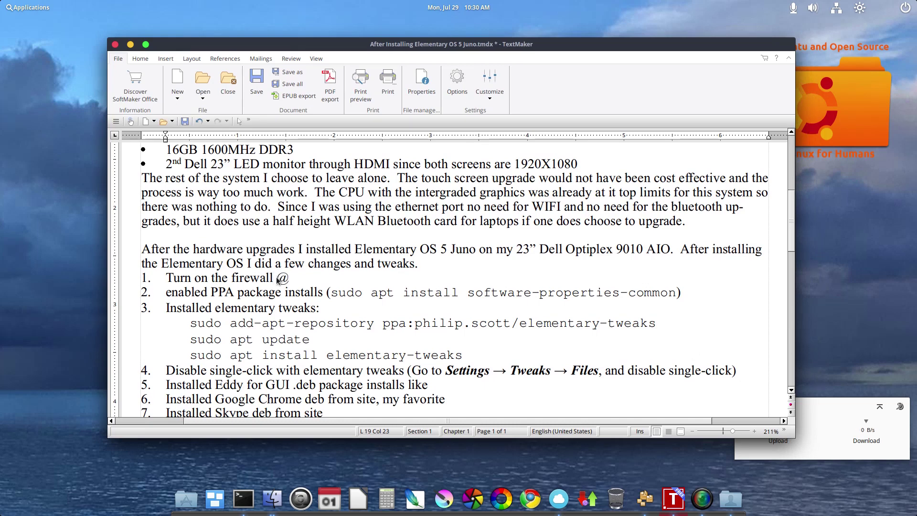
key("BackSpace")
type("& and u")
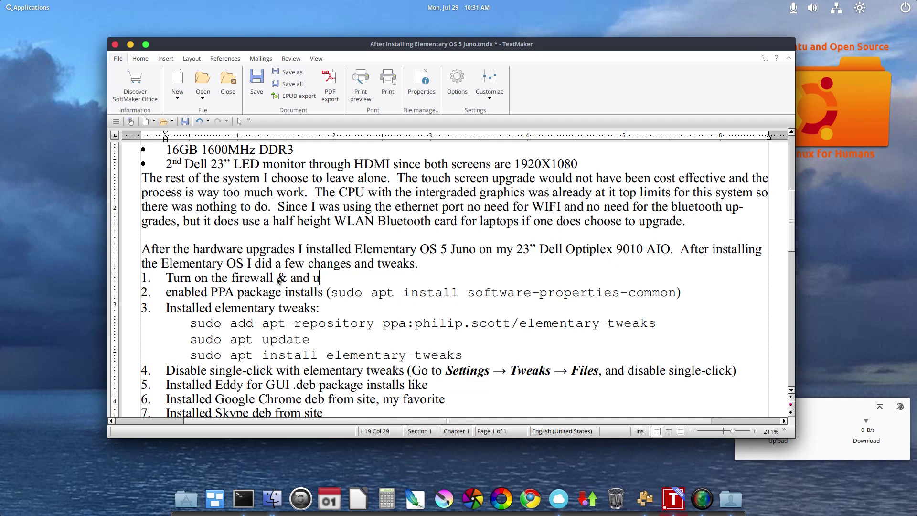
type("r")
key("BackSpace")
key("BackSpace")
type("run the updt")
key("BackSpace")
type("ates")
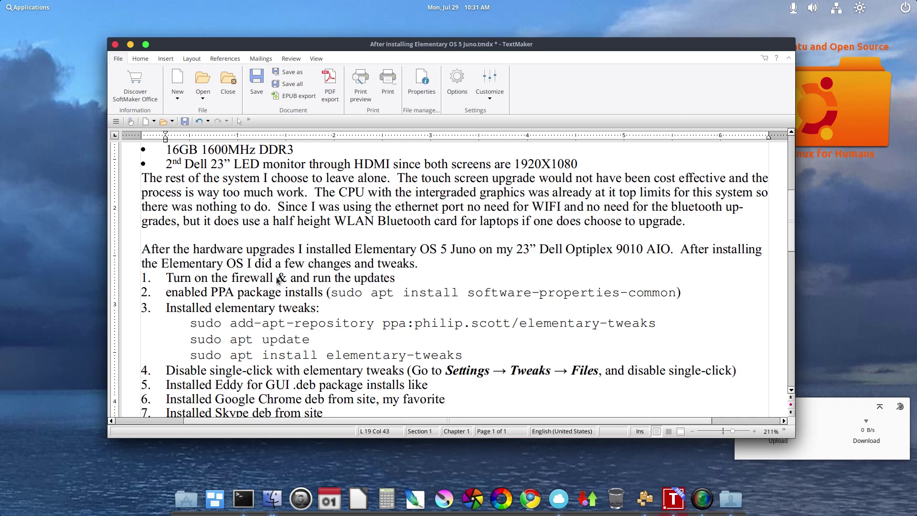
left_click(257, 78)
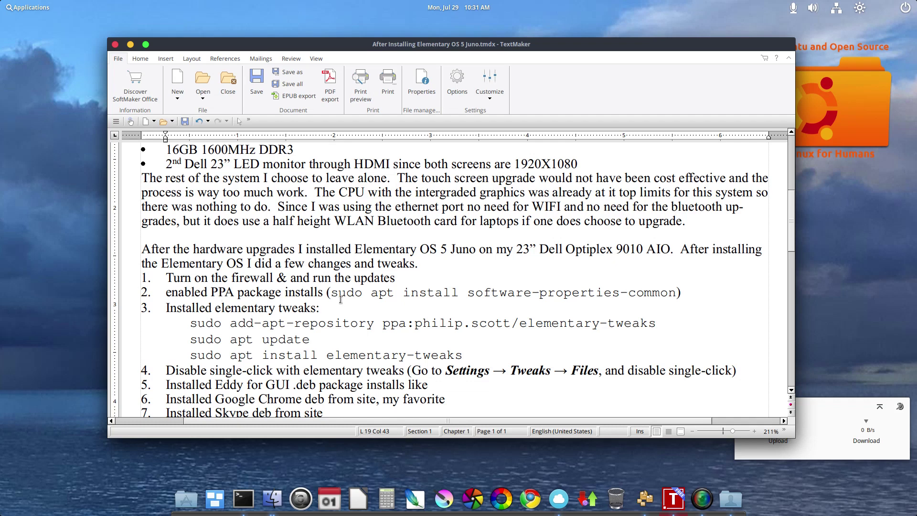
- Highlight the software-properties-common install command, then scroll down to items 8–10
left_click_drag(331, 295, 675, 295)
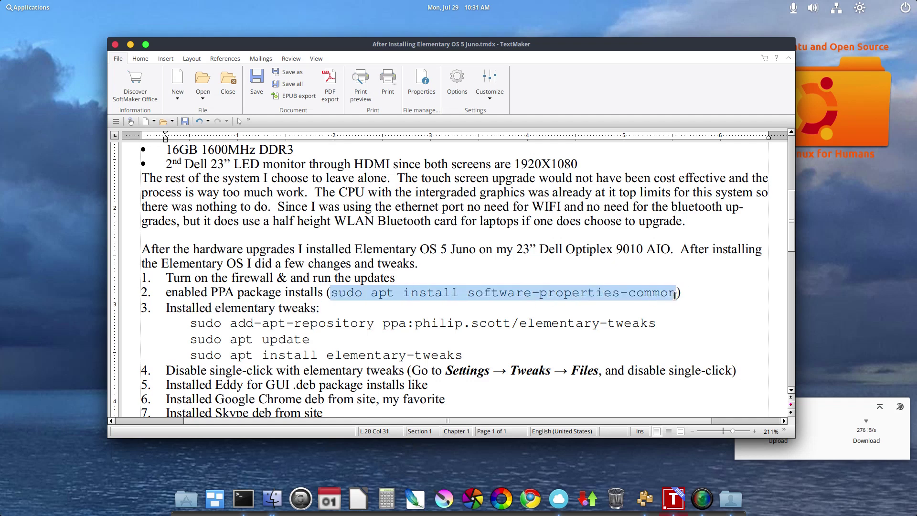
left_click(401, 312)
scroll(402, 312, "down", 3)
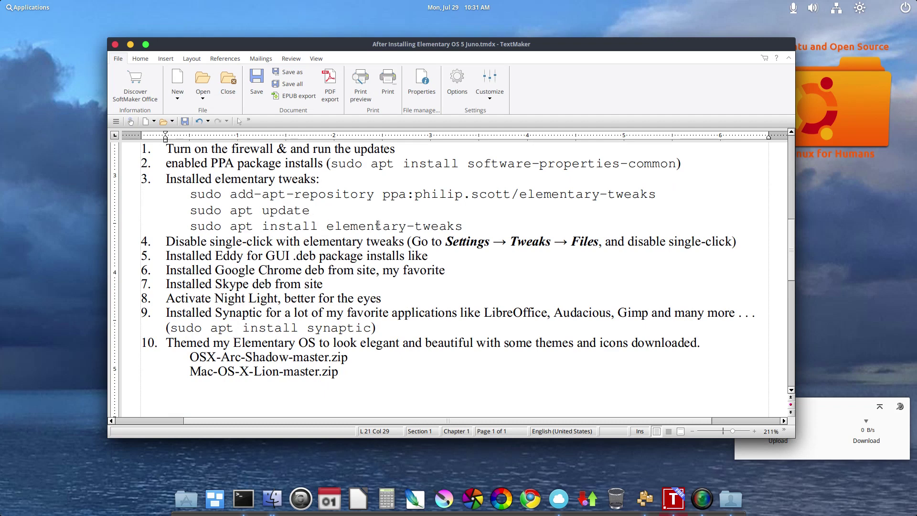
- Launch System Settings from System Tools and bring up its Tweaks panel beside the notes
left_click(464, 226)
left_click(34, 10)
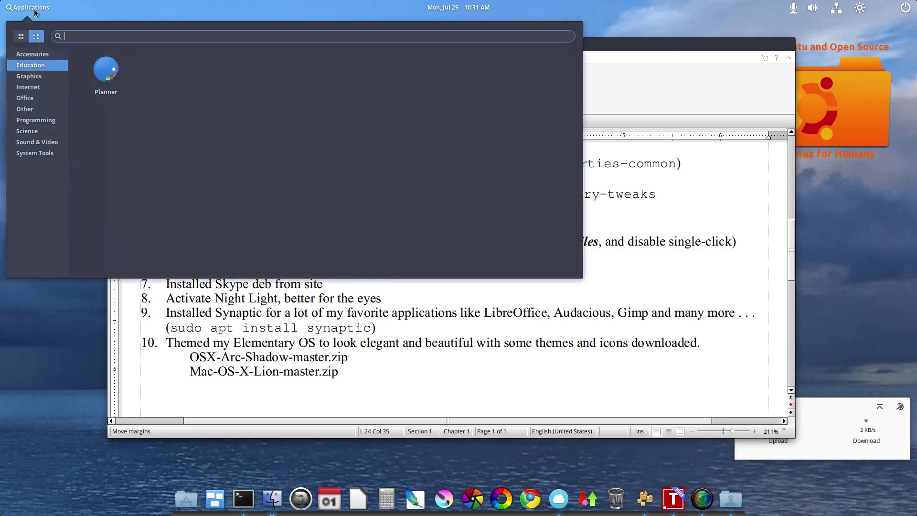
left_click(44, 151)
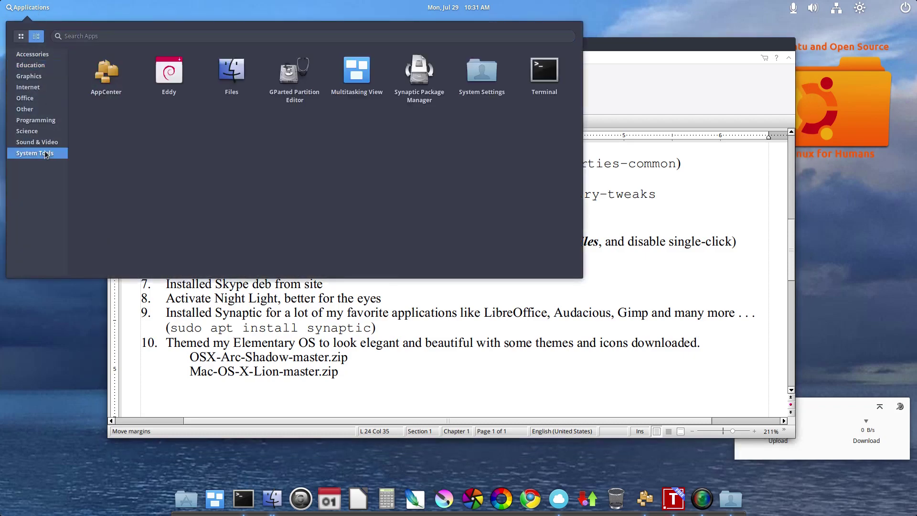
left_click(482, 77)
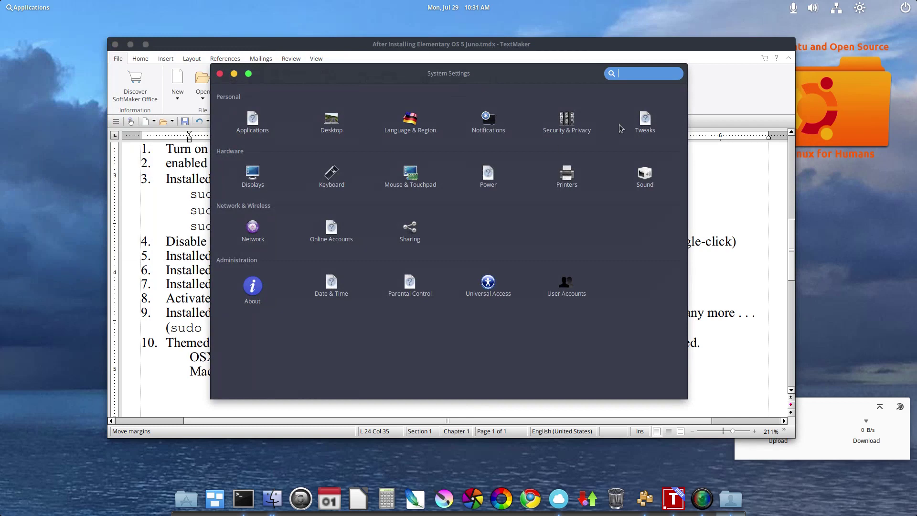
left_click(646, 120)
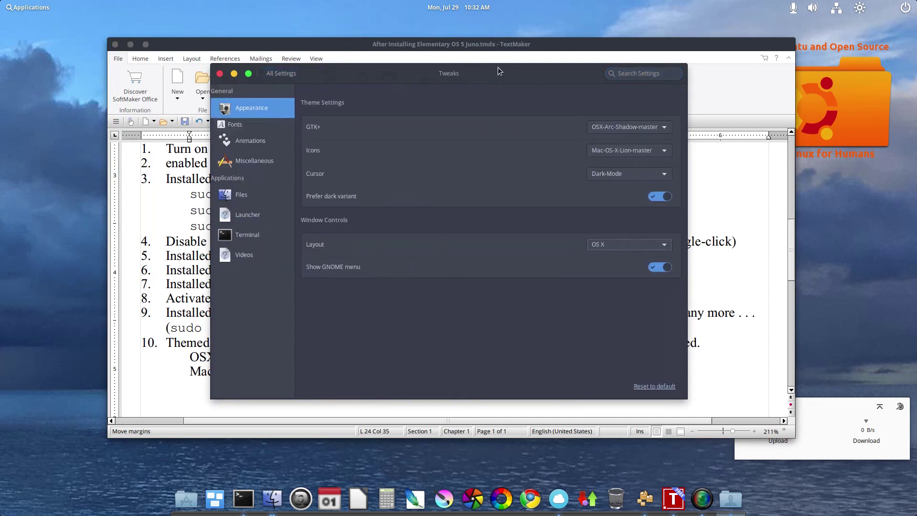
left_click(487, 48)
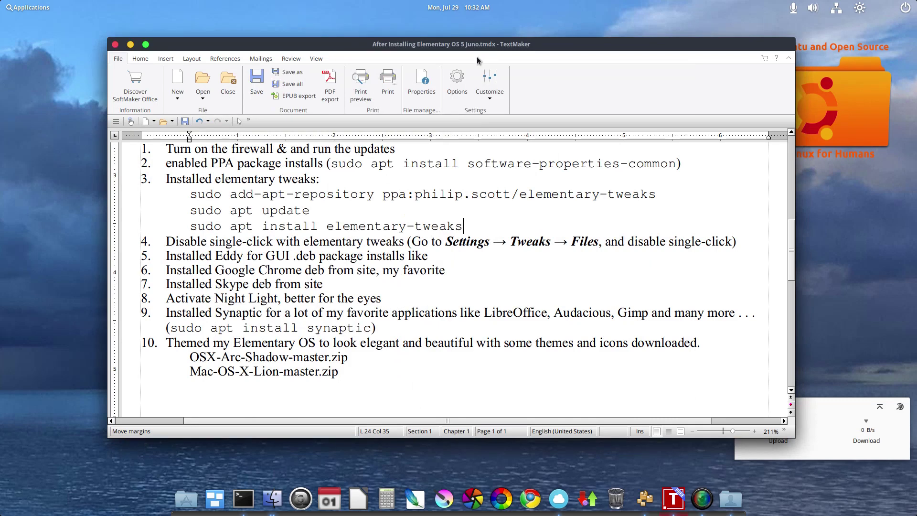
left_click(703, 500)
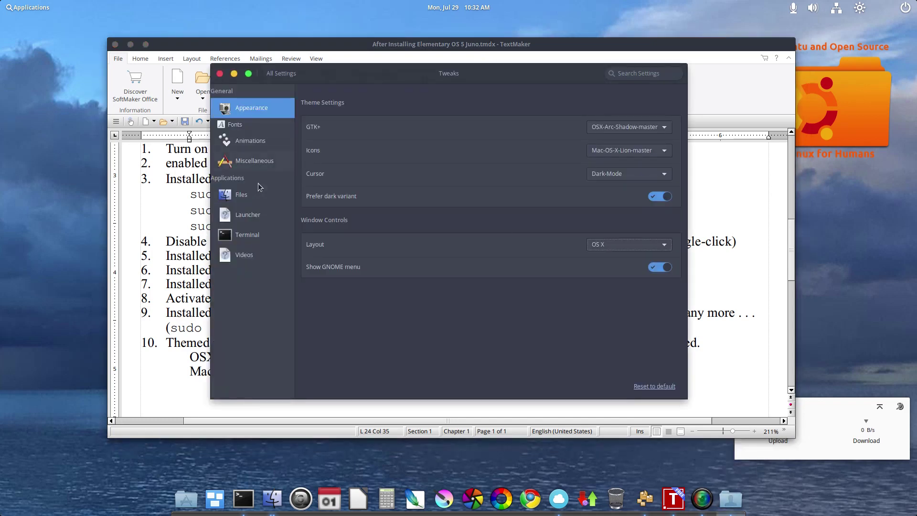
- Toggle the Files single-click opening tweak on and back off
left_click(252, 196)
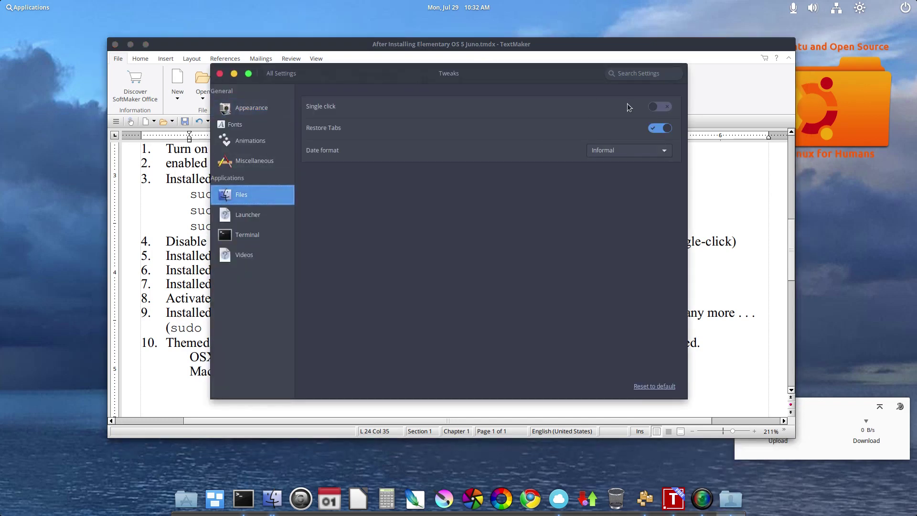
left_click(662, 110)
left_click(662, 110)
- Raise the Launcher row count to 9 and preview the Applications grid
left_click(262, 221)
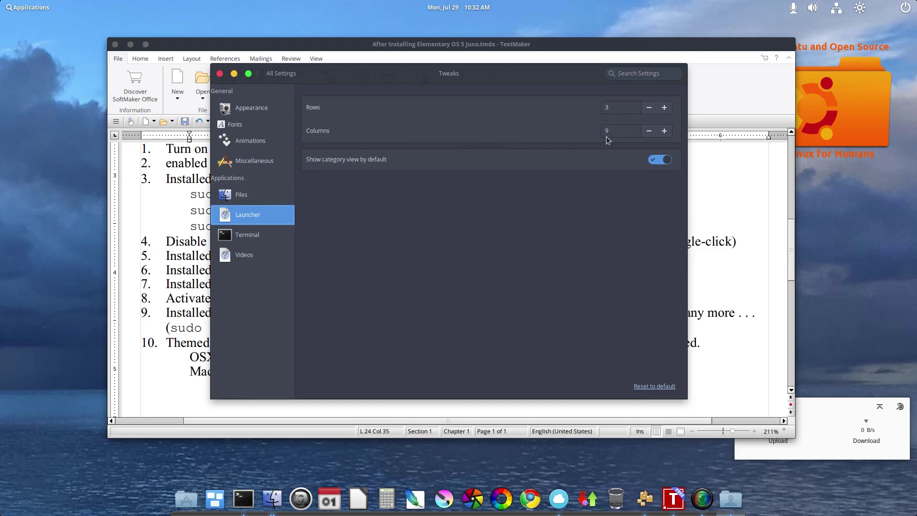
left_click(670, 131)
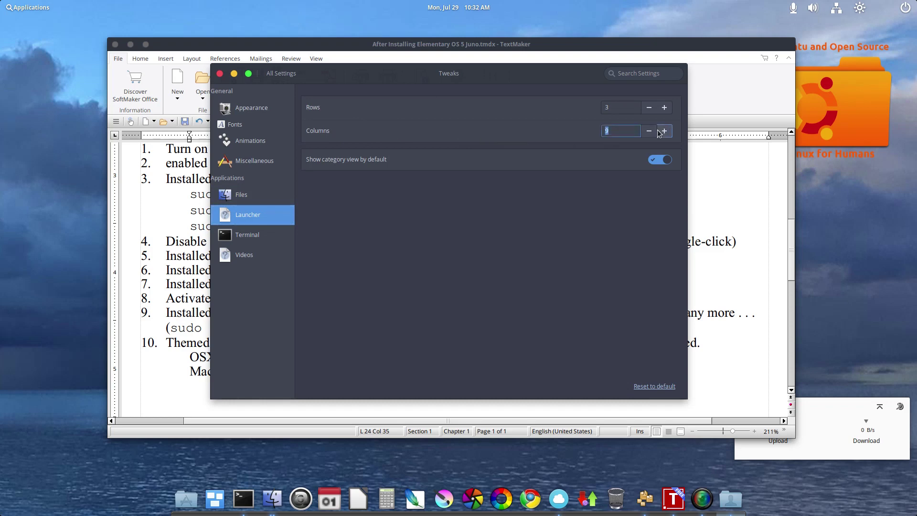
left_click(635, 130)
left_click(667, 109)
left_click(666, 109)
left_click(668, 110)
left_click(669, 111)
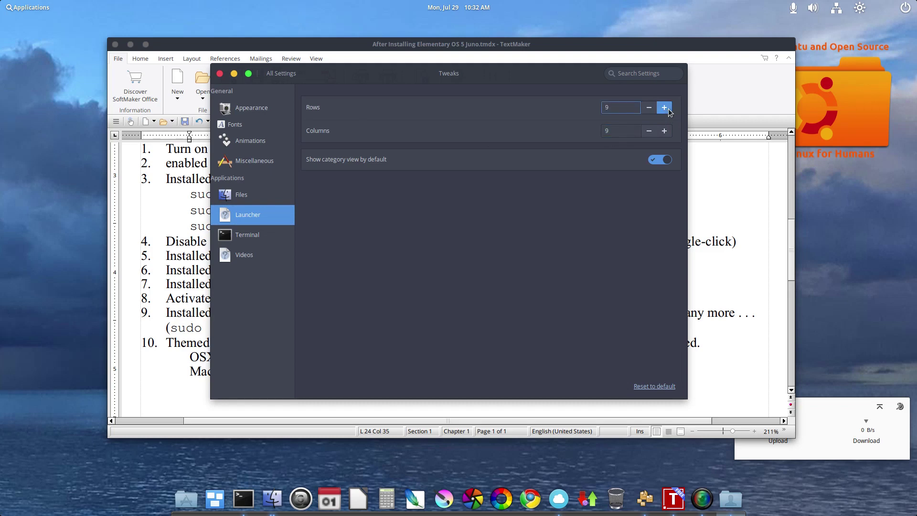
left_click(33, 10)
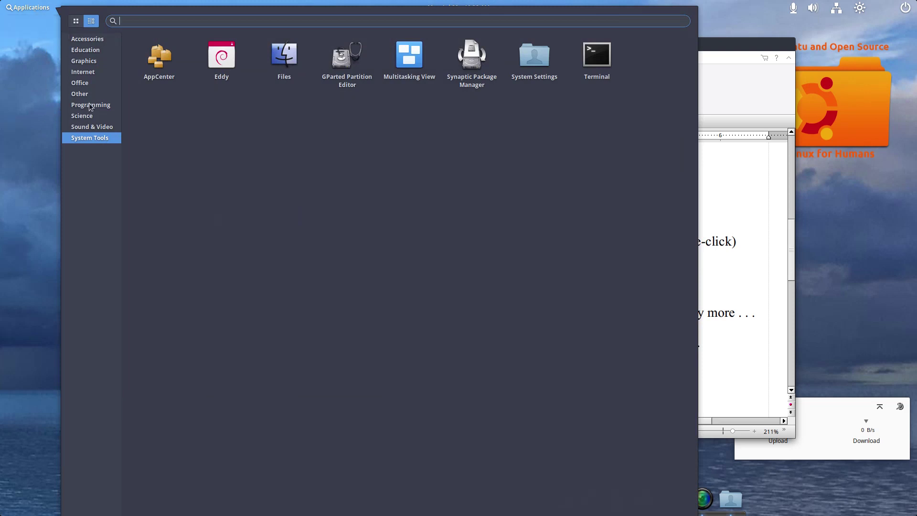
- View Graphics apps, then lower the launcher row count by four and reopen the launcher
left_click(87, 62)
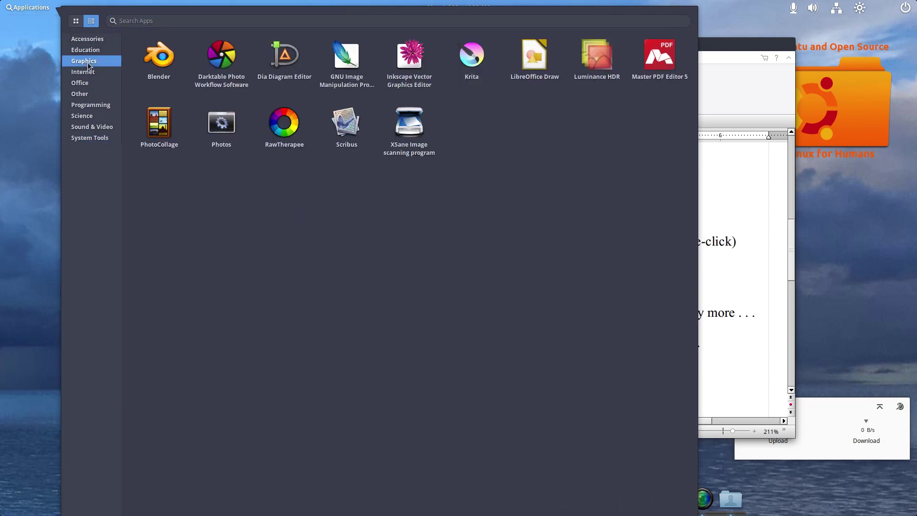
left_click(727, 97)
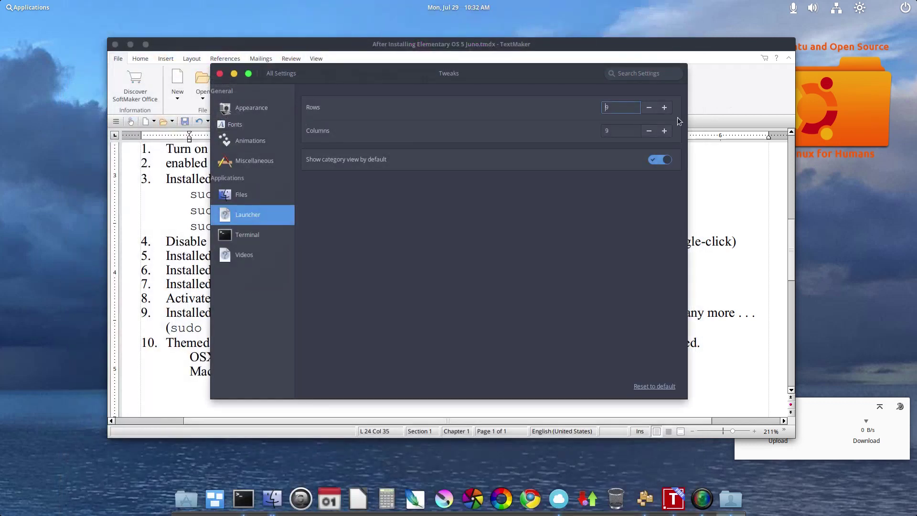
left_click(652, 110)
left_click(653, 111)
left_click(653, 110)
left_click(653, 110)
left_click(652, 110)
left_click(48, 10)
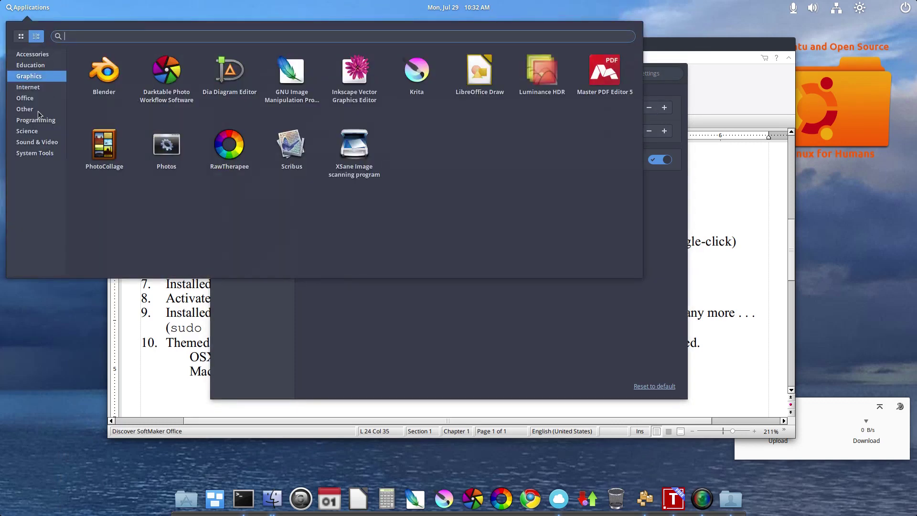
- Step through the categories from Education and Accessories down to System Tools, ending on Office
left_click(31, 66)
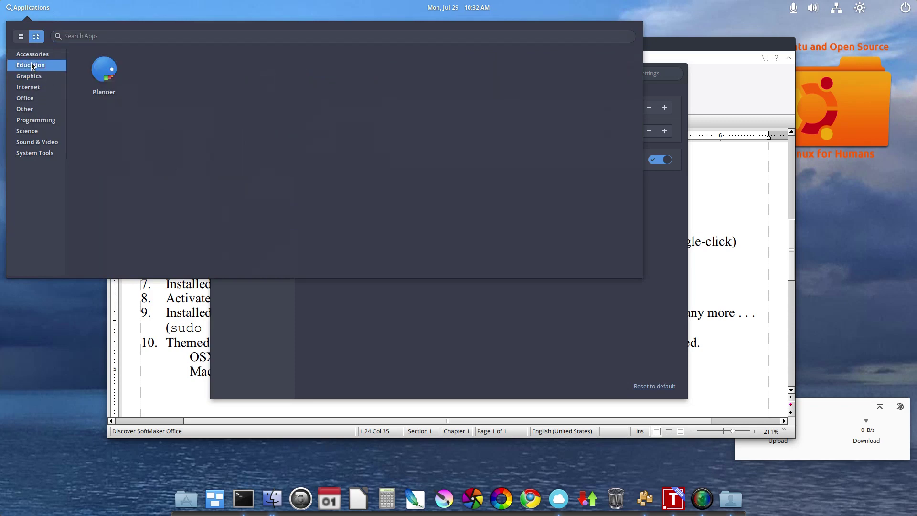
left_click(30, 59)
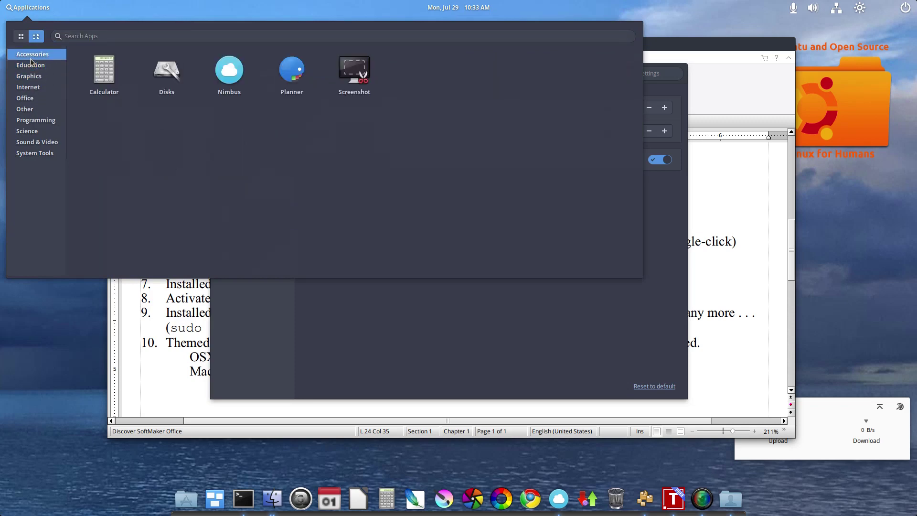
key("Down")
key("Down")
key("Down")
key("Down")
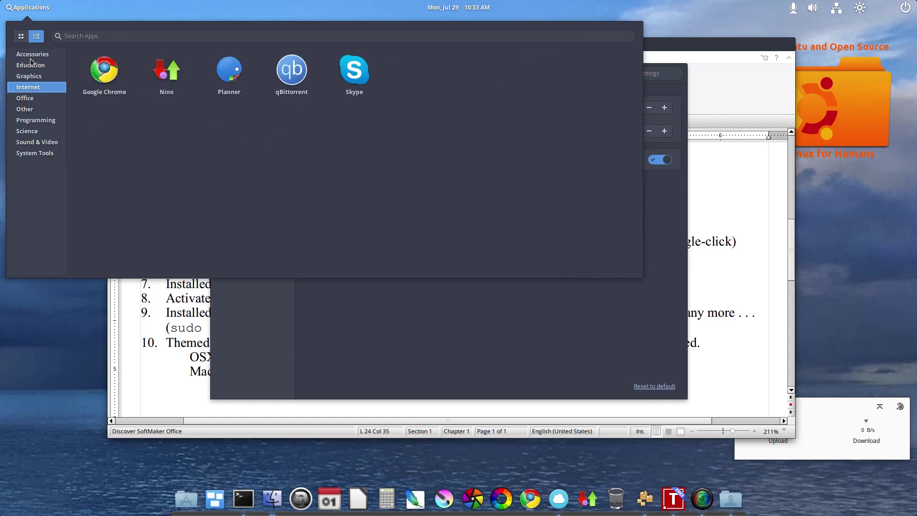
key("Down")
key("Down")
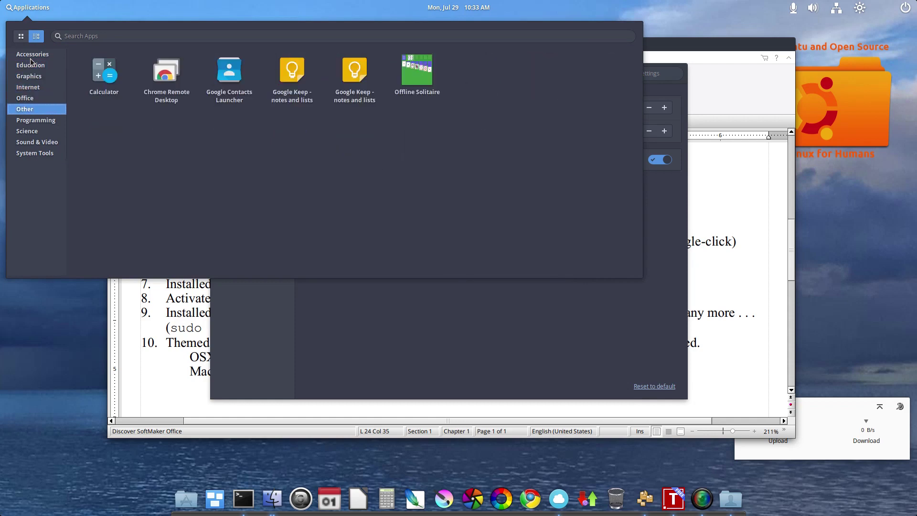
key("Down")
key("Down")
key("Down")
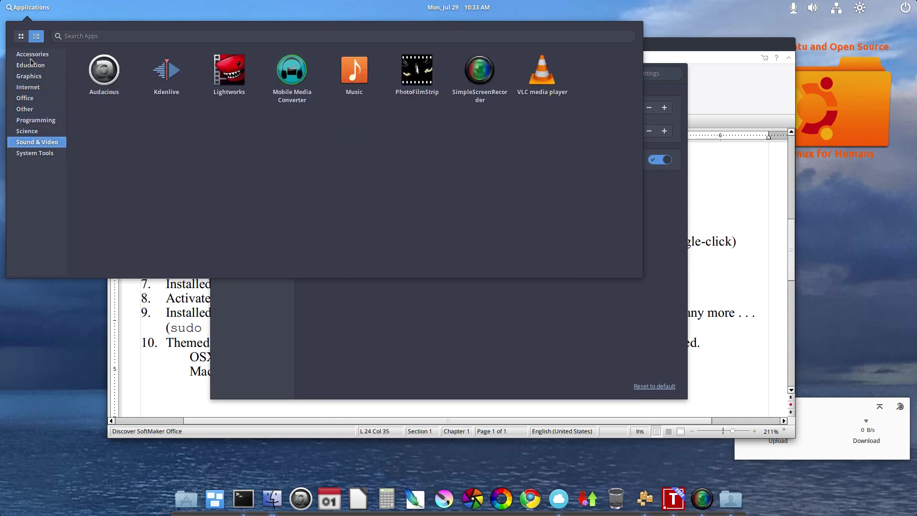
key("Up")
key("Up")
key("Up")
key("Up")
key("Up")
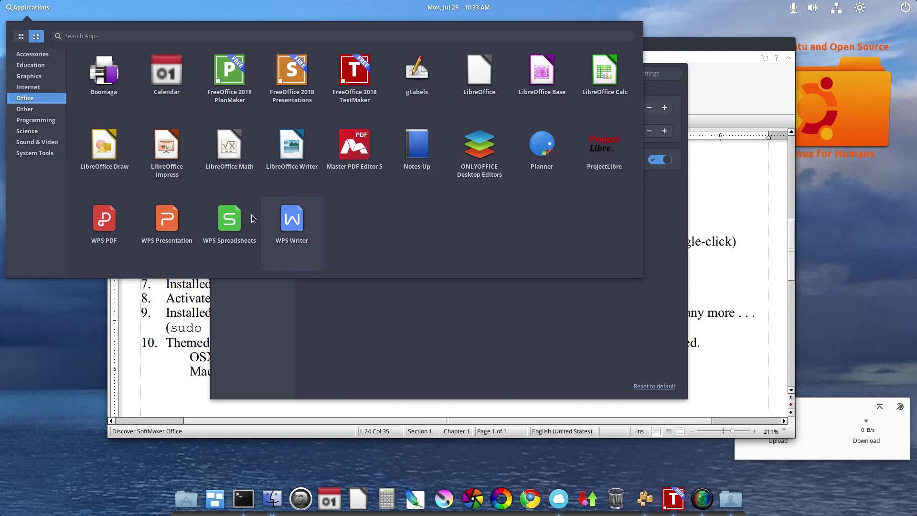
- Open dell_optiplex_9010_spec_sheet.pdf in WPS PDF with the hand tool and page thumbnails
left_click(104, 220)
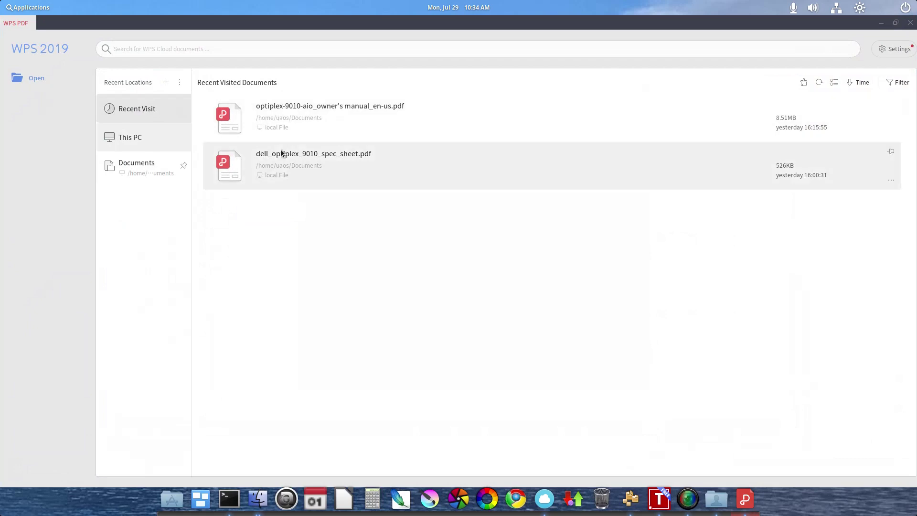
left_click(269, 168)
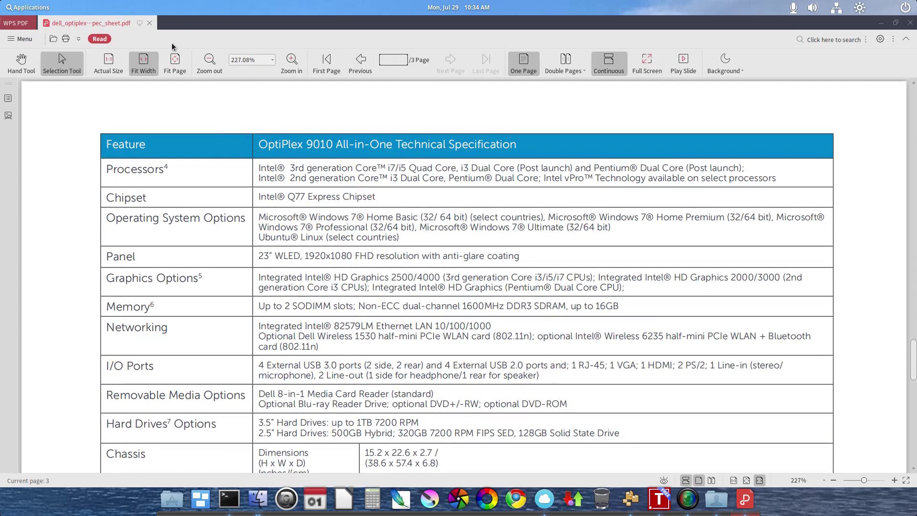
left_click(21, 59)
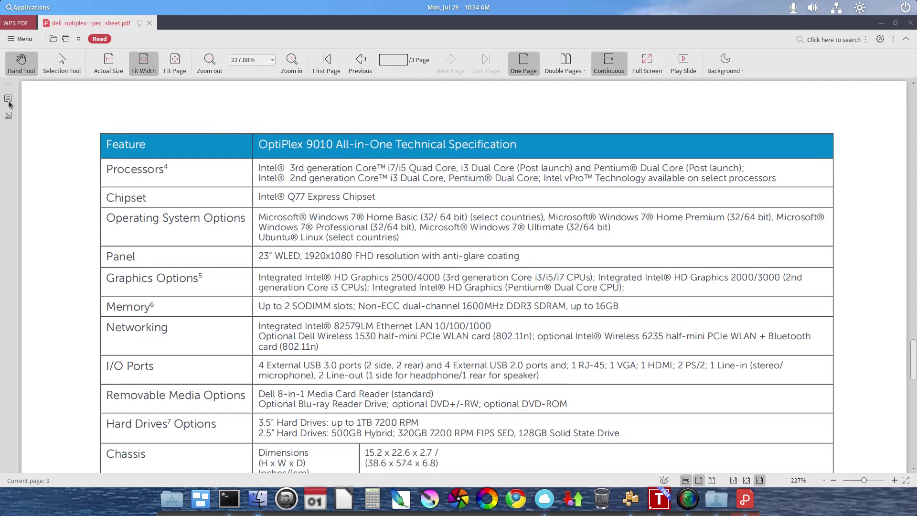
left_click(7, 115)
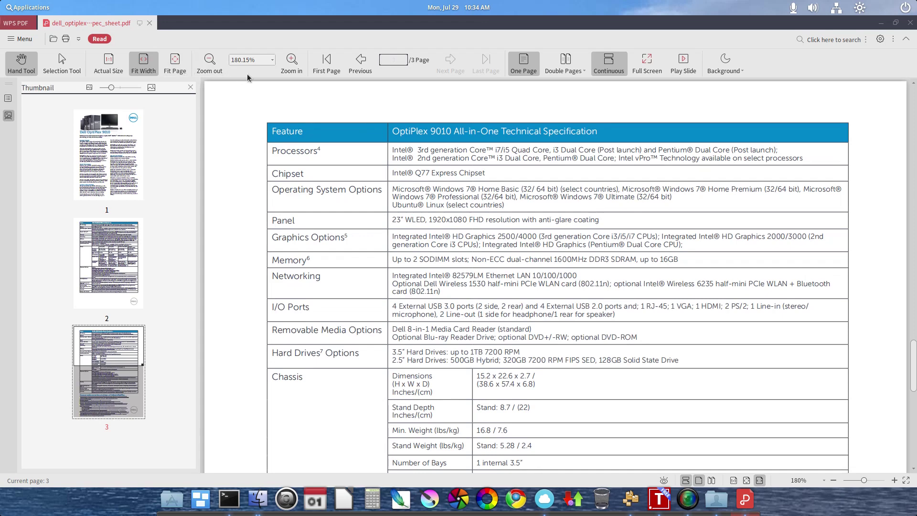
- Switch to text selection, select the word 'Windows', then select all text on the page
right_click(494, 192)
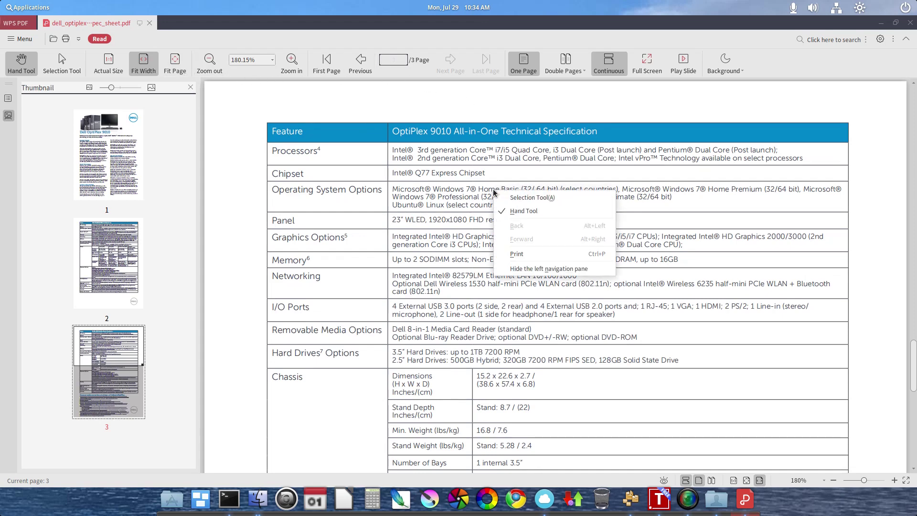
left_click(439, 217)
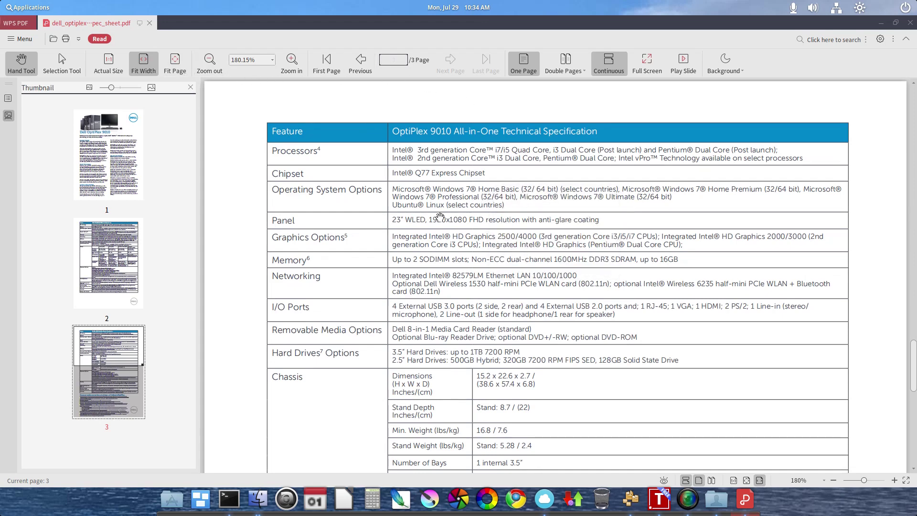
right_click(393, 204)
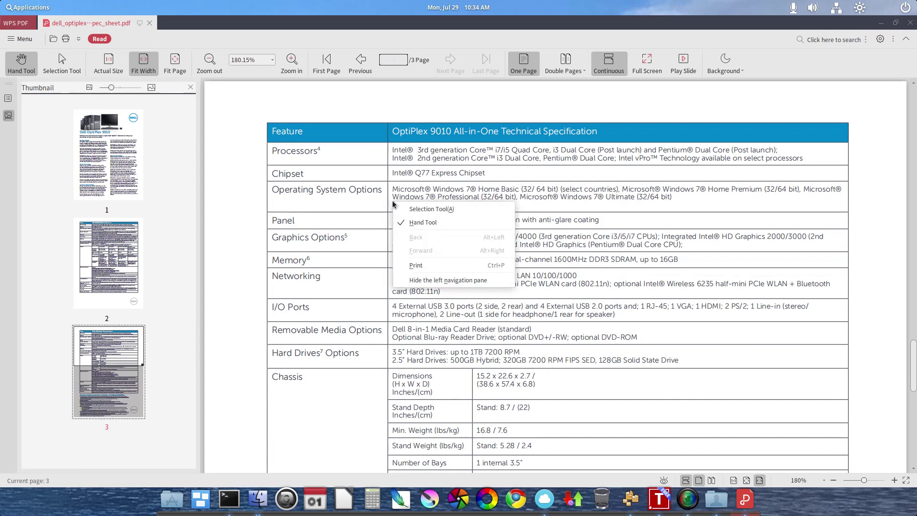
left_click(412, 209)
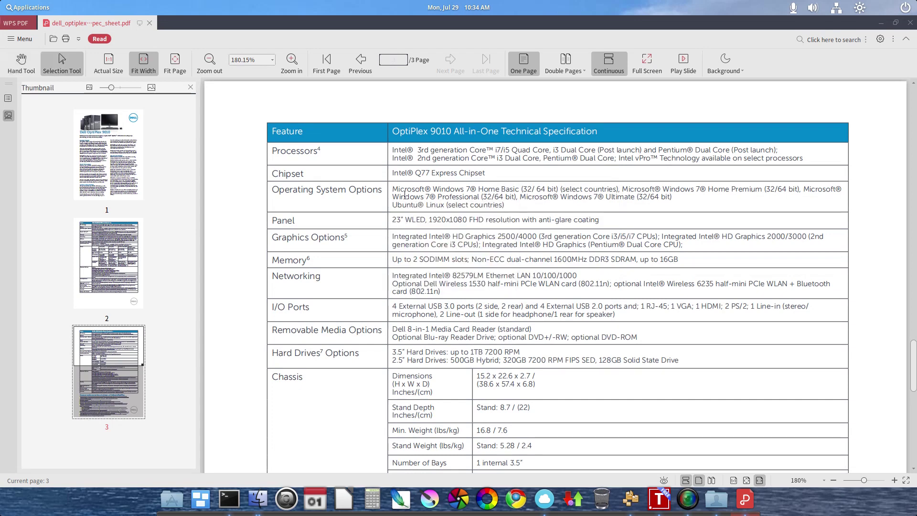
double_click(405, 195)
right_click(406, 199)
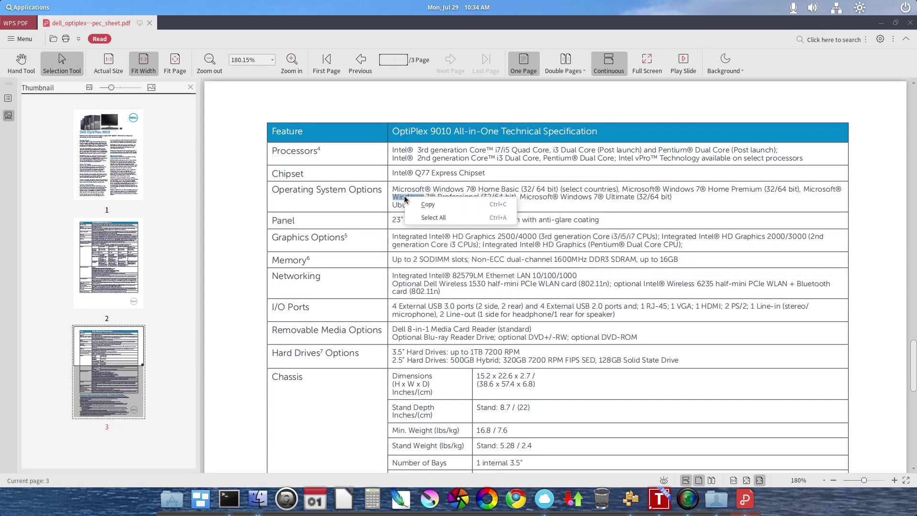
left_click(422, 218)
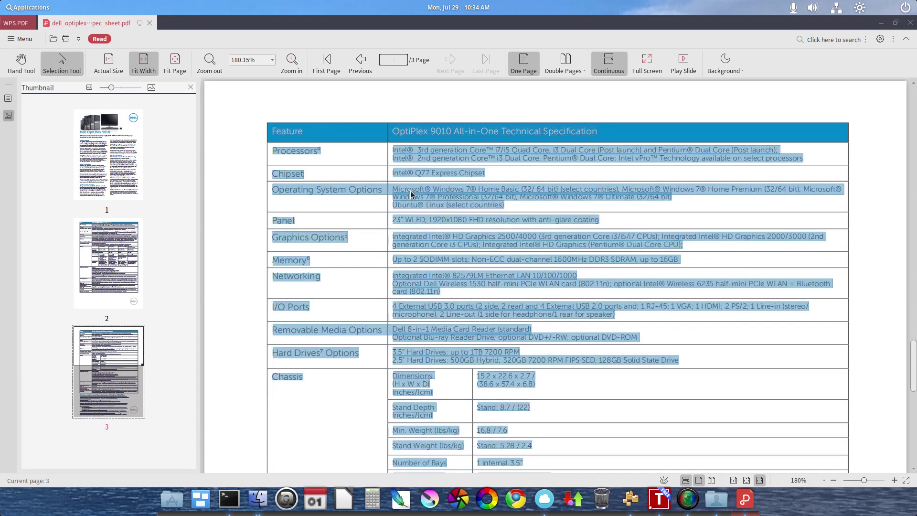
right_click(416, 202)
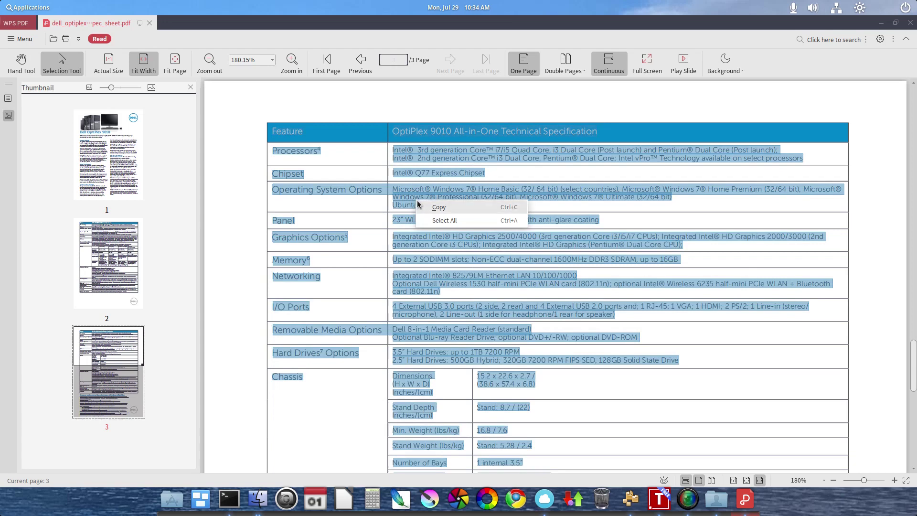
left_click(385, 94)
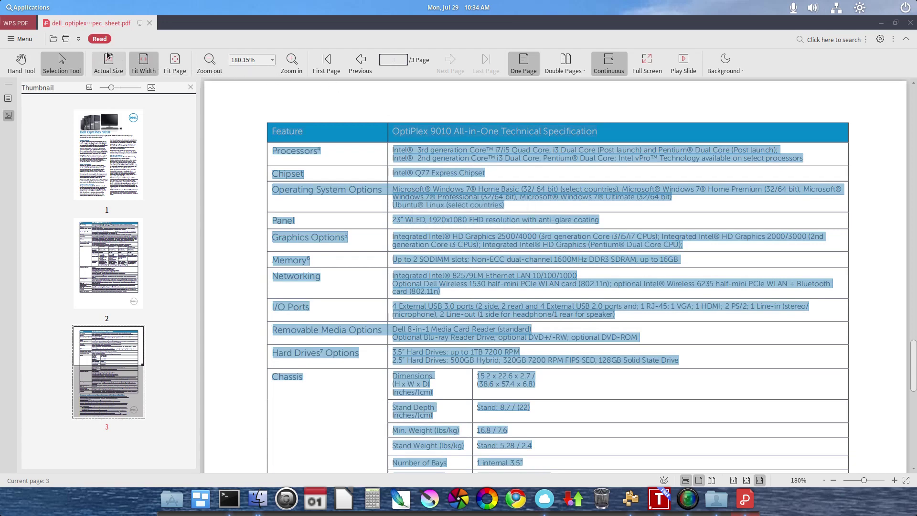
- Look at the toolbar customization, bookmarks, thumbnails and settings lists, then clear the selection
left_click(78, 39)
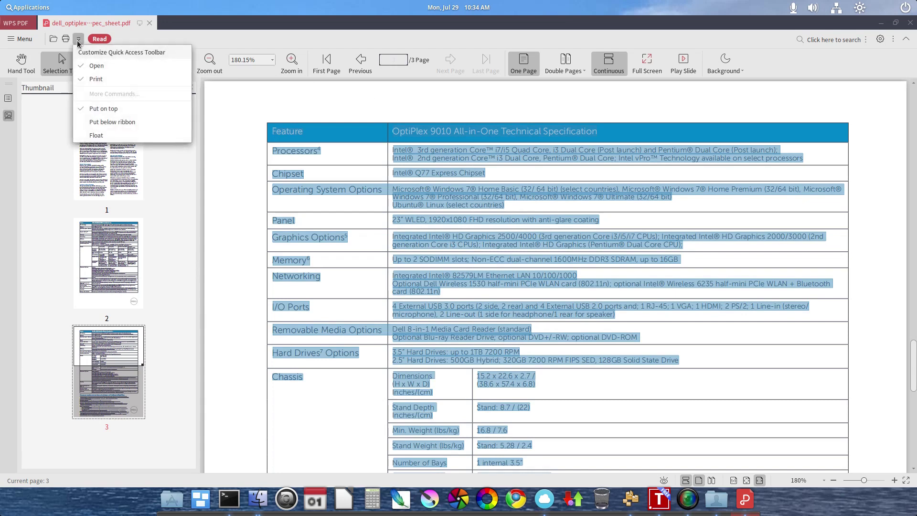
left_click(42, 194)
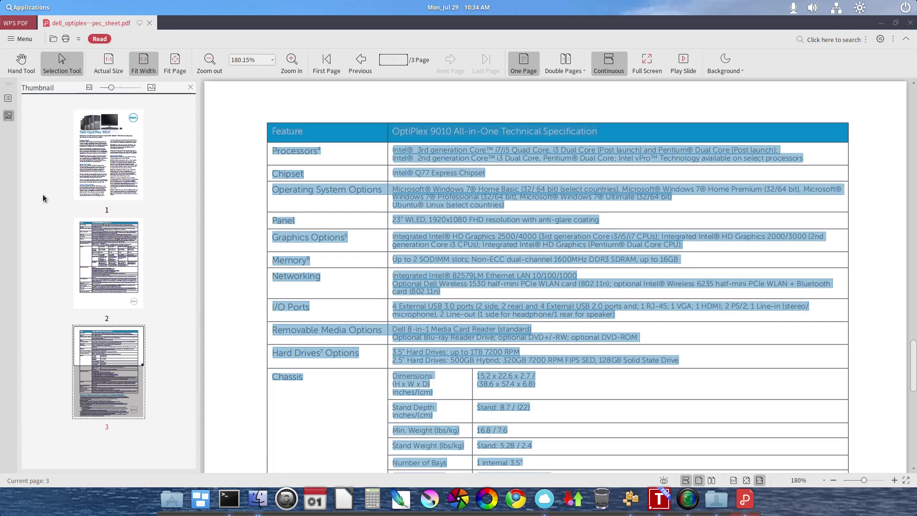
left_click(8, 98)
left_click(8, 115)
left_click(881, 39)
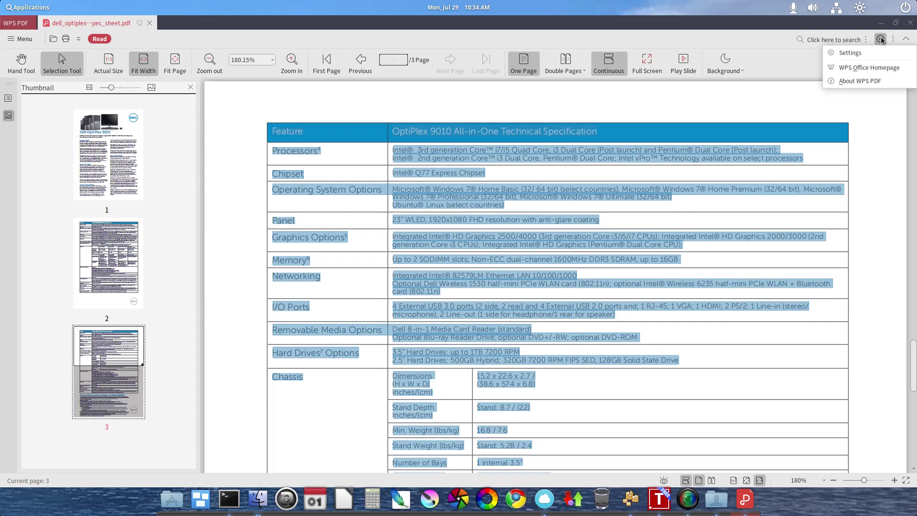
left_click(660, 291)
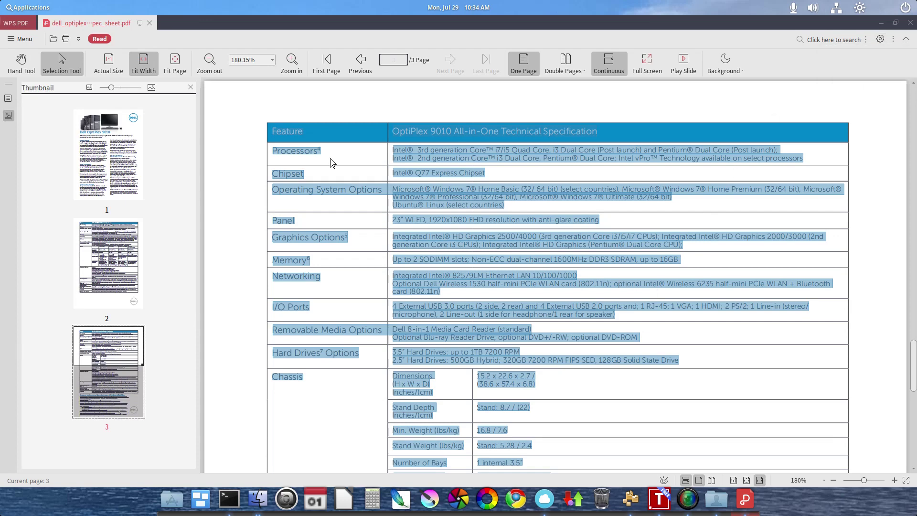
left_click(303, 149)
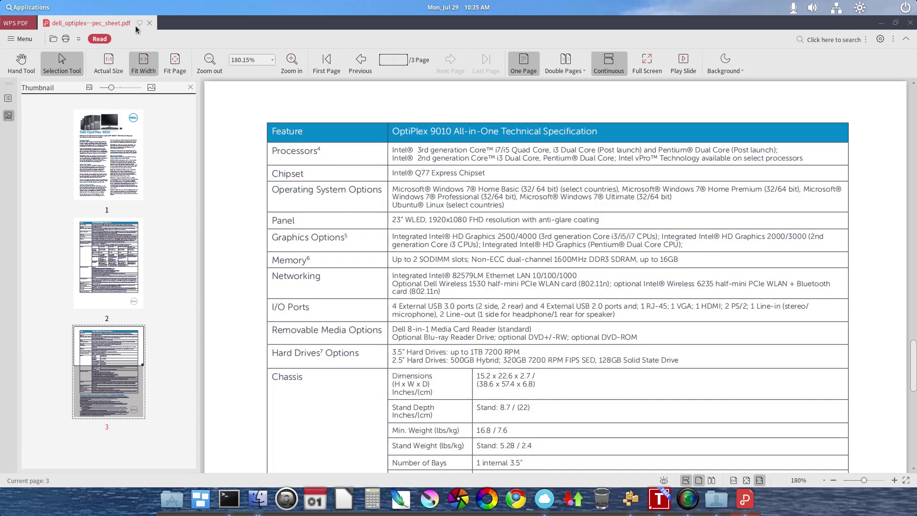
- Check the main menu and print dialog without printing, then view the PDF's document properties
left_click(25, 39)
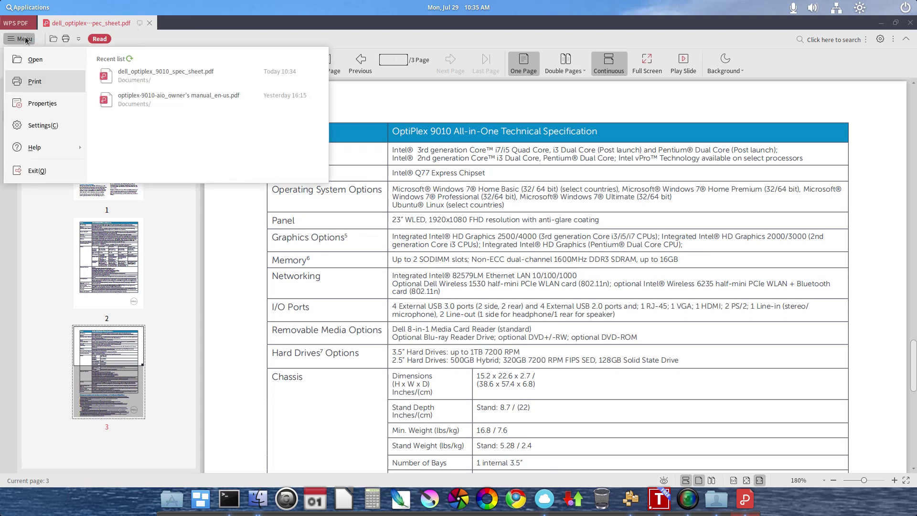
key("Escape")
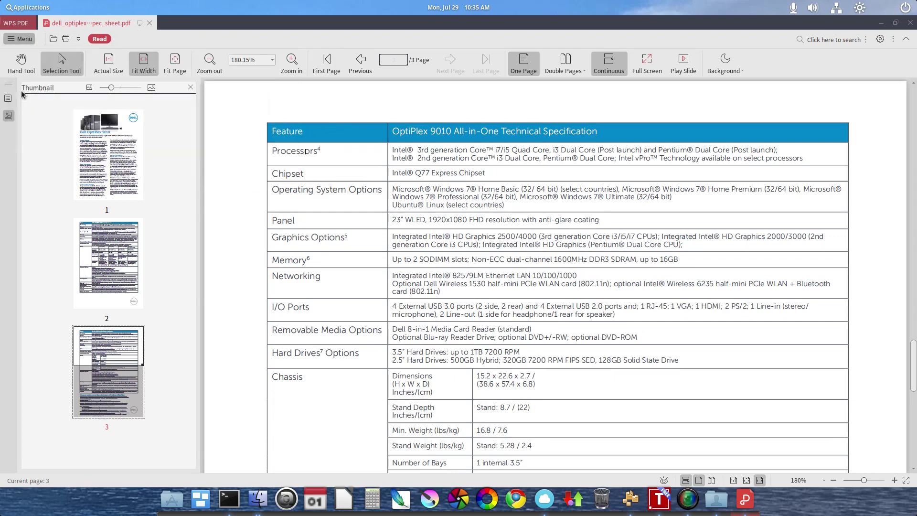
key("ctrl+p")
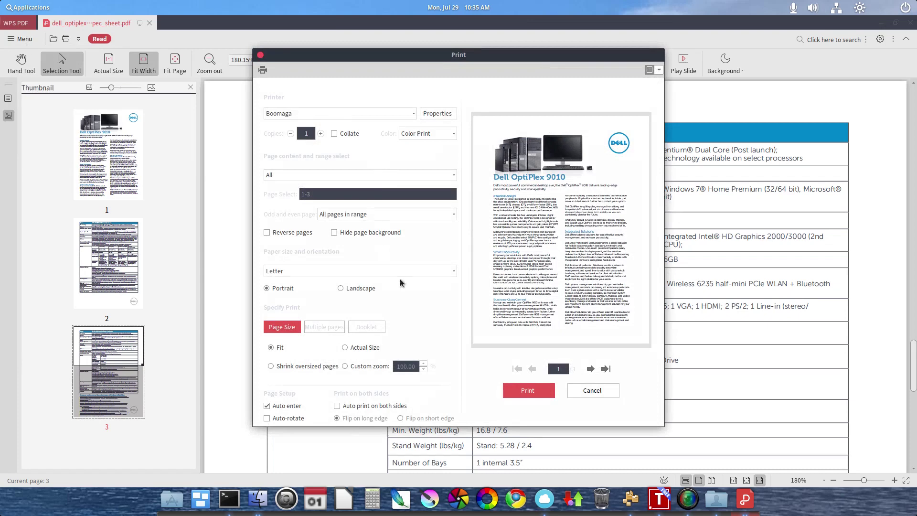
left_click(610, 393)
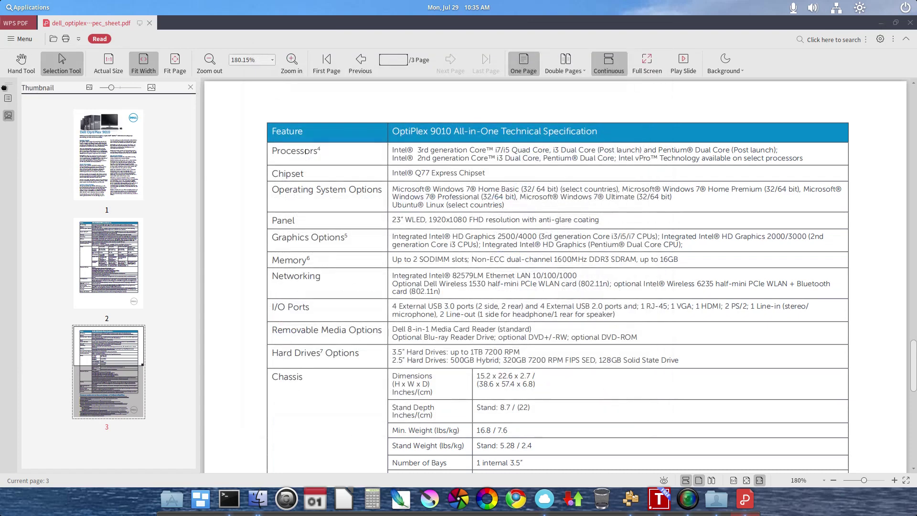
left_click(32, 39)
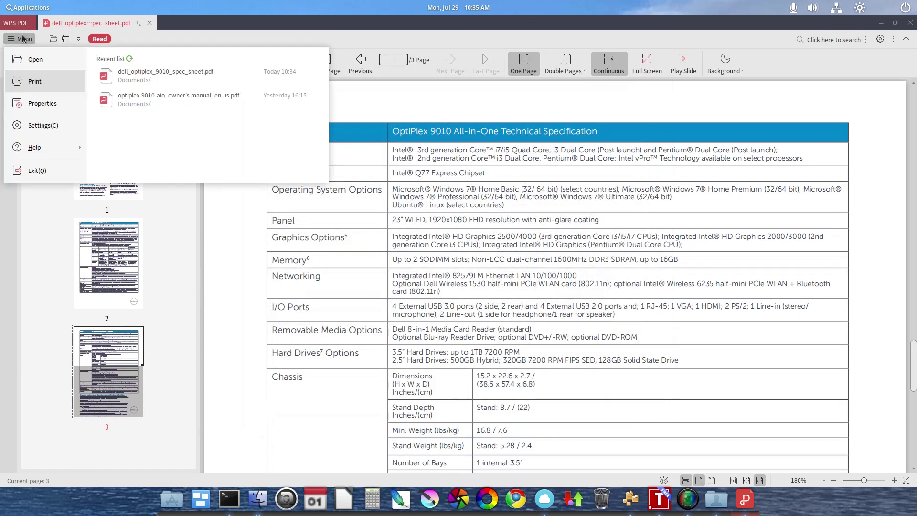
left_click(15, 102)
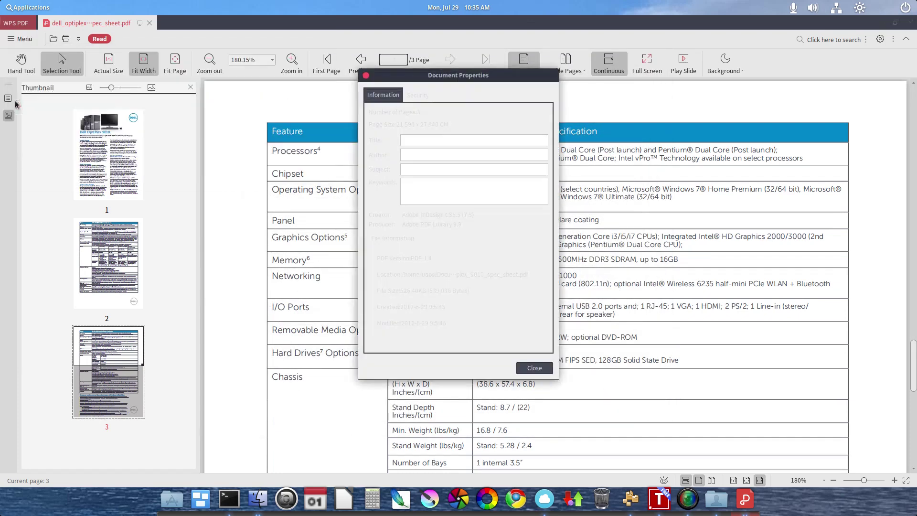
left_click(534, 368)
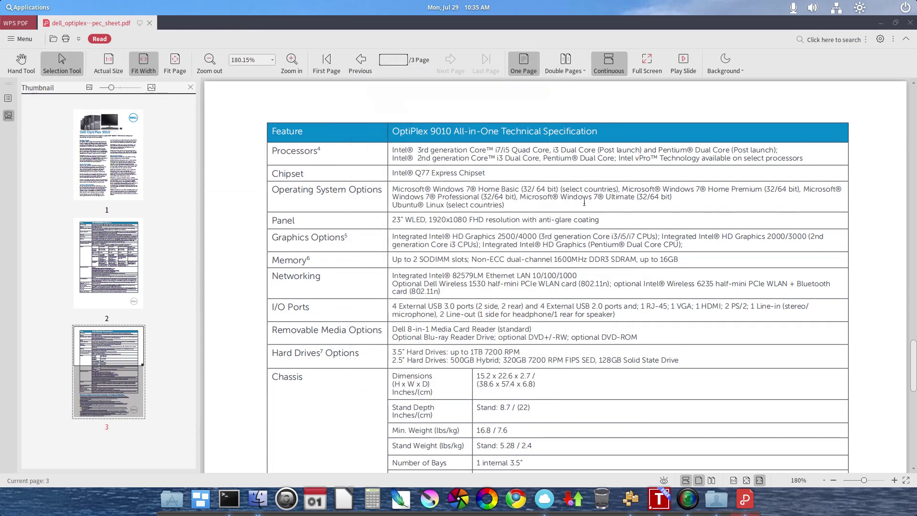
- Close the spec sheet PDF, cancel the Open dialog, and quit WPS PDF
left_click(148, 23)
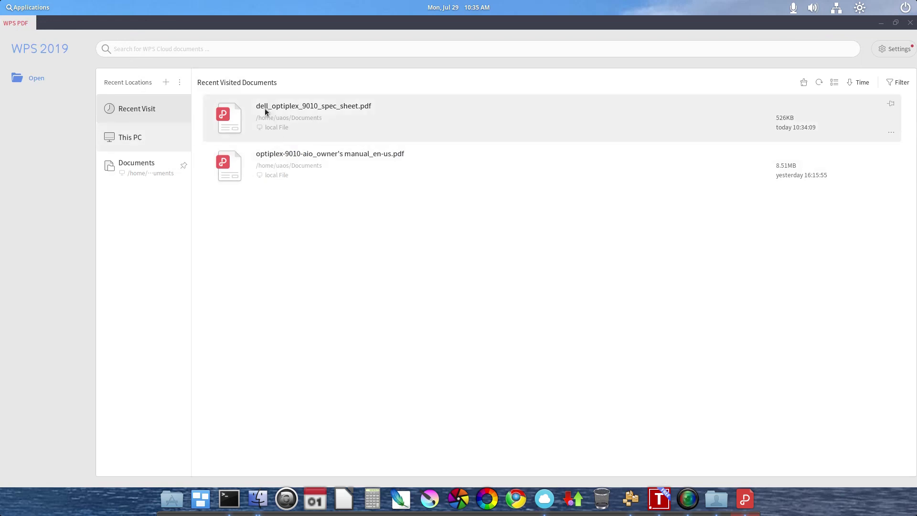
left_click(41, 82)
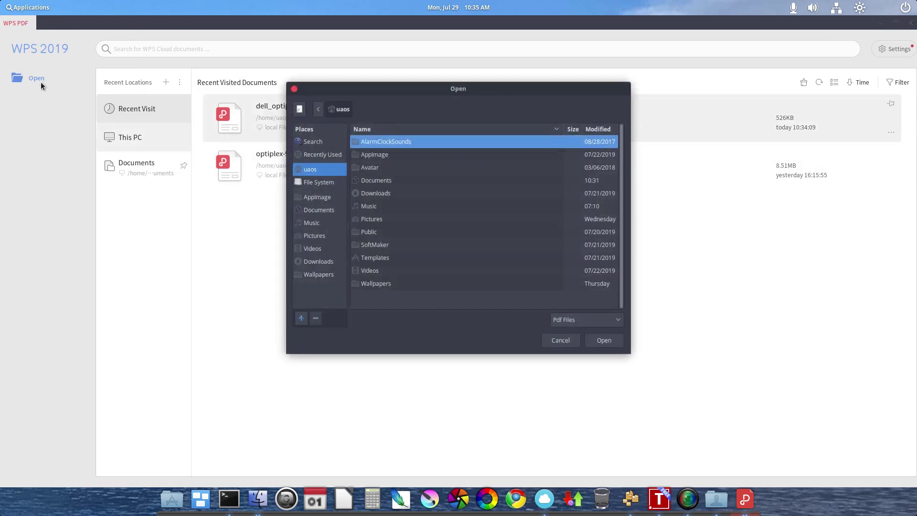
left_click(558, 342)
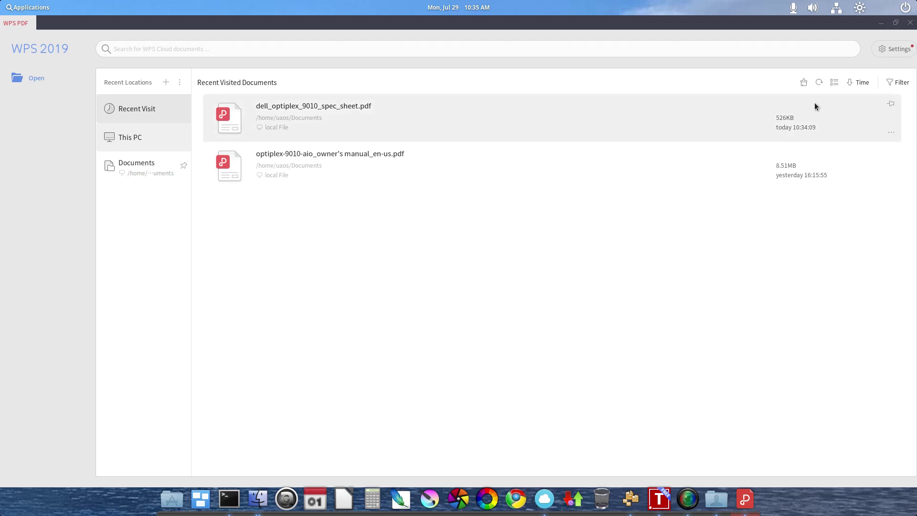
left_click(910, 28)
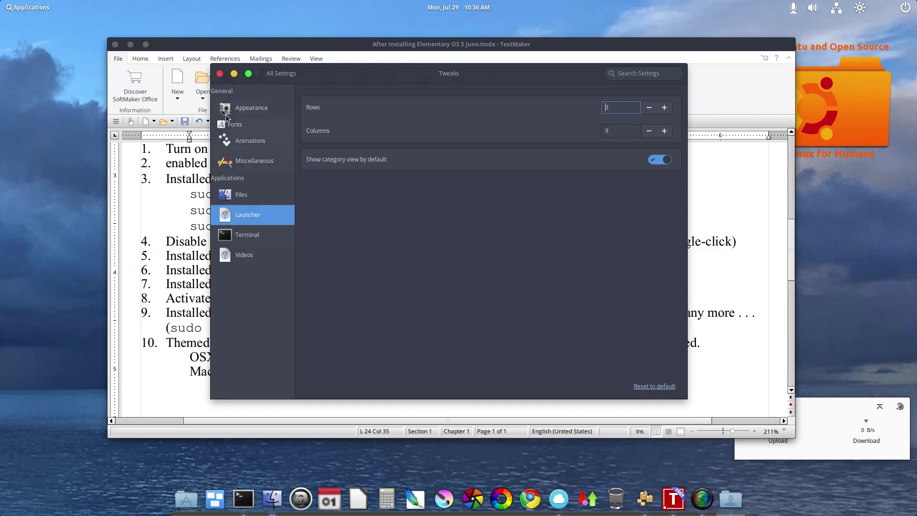
- Minimize the Tweaks settings window to reveal the full TextMaker notes list
left_click(234, 74)
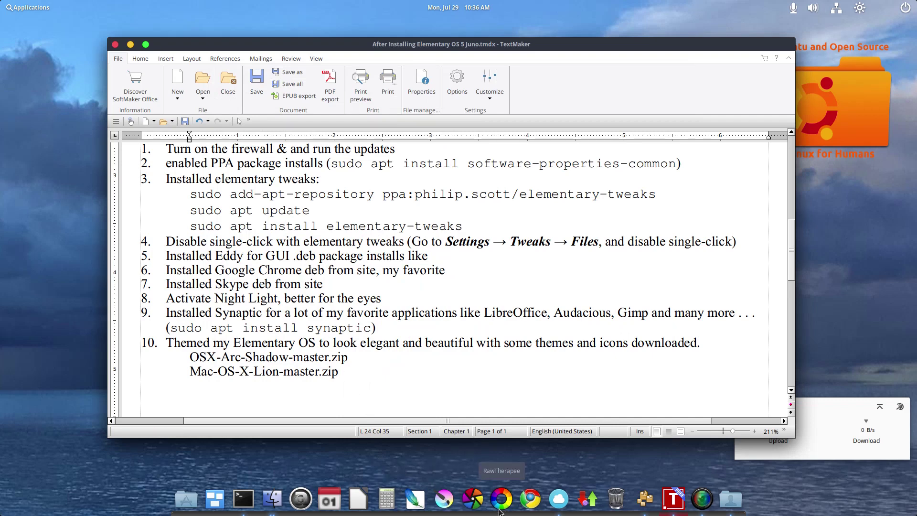
- In Files, open the Downloads > deb folder and scroll through the downloaded packages
left_click(275, 497)
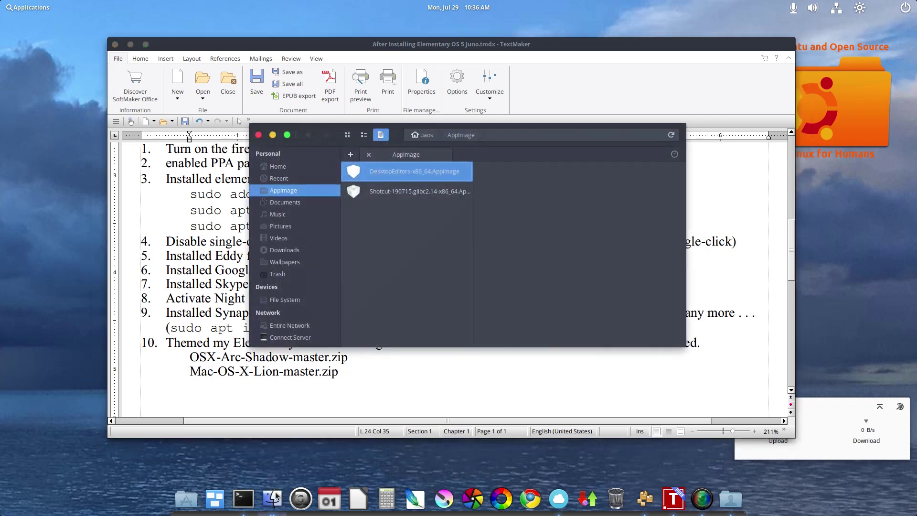
left_click(287, 250)
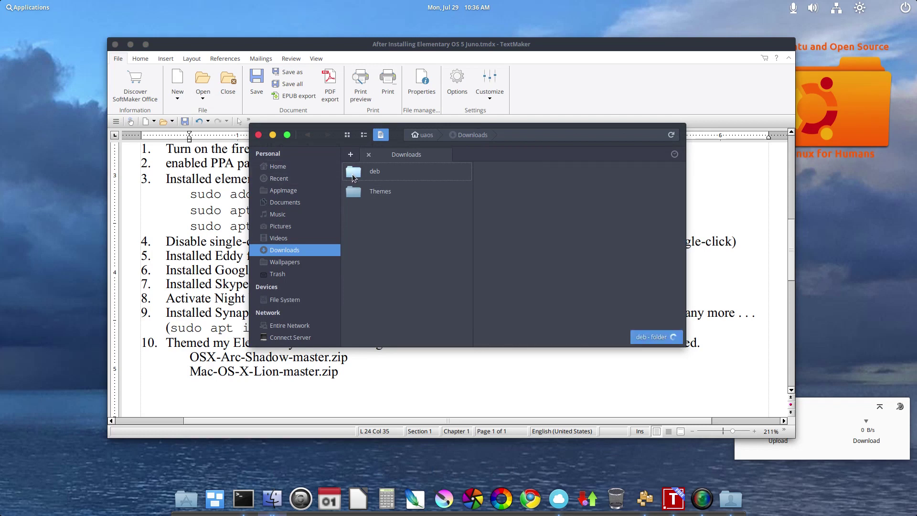
left_click(354, 178)
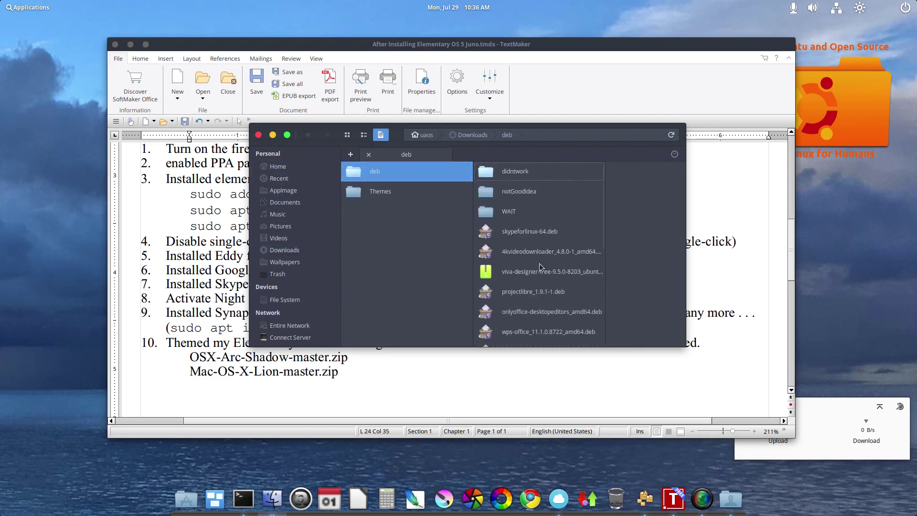
scroll(548, 255, "down", 1)
scroll(548, 256, "down", 6)
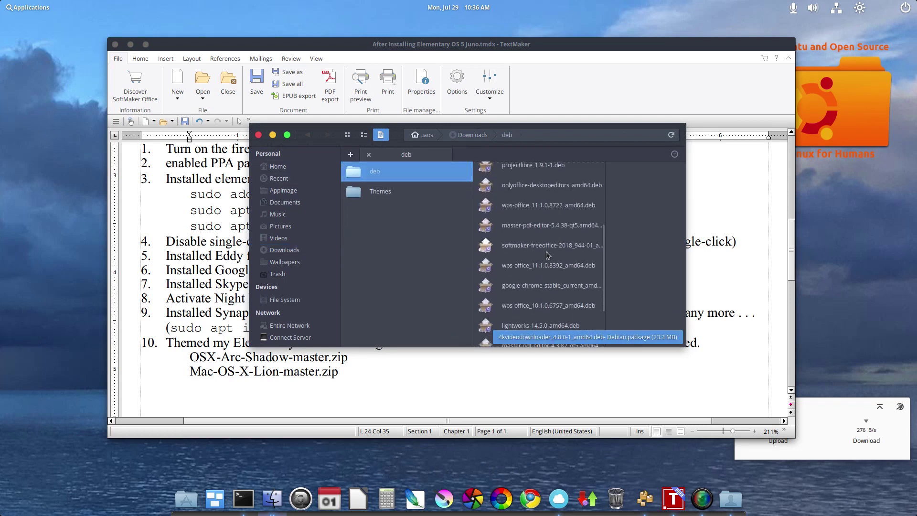
- Inspect the google-chrome-stable package's context menu, dismiss it, and return to TextMaker
left_click(539, 235)
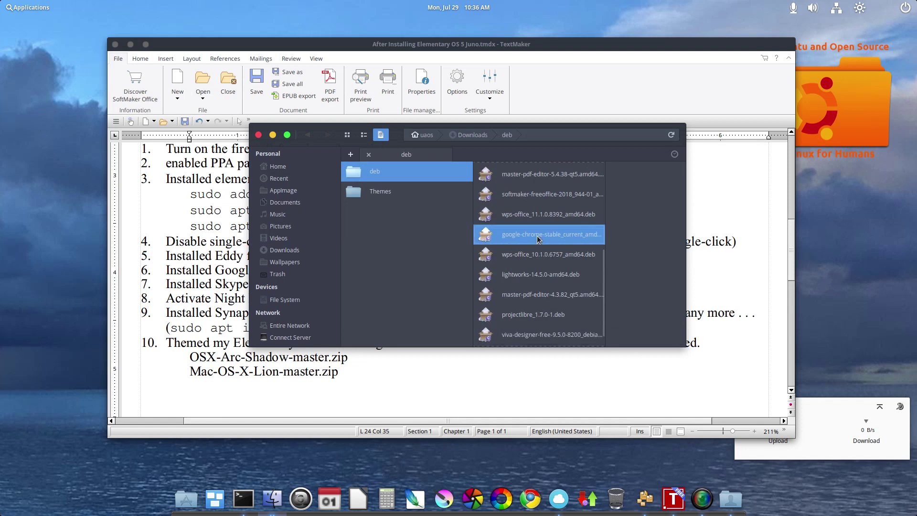
right_click(539, 238)
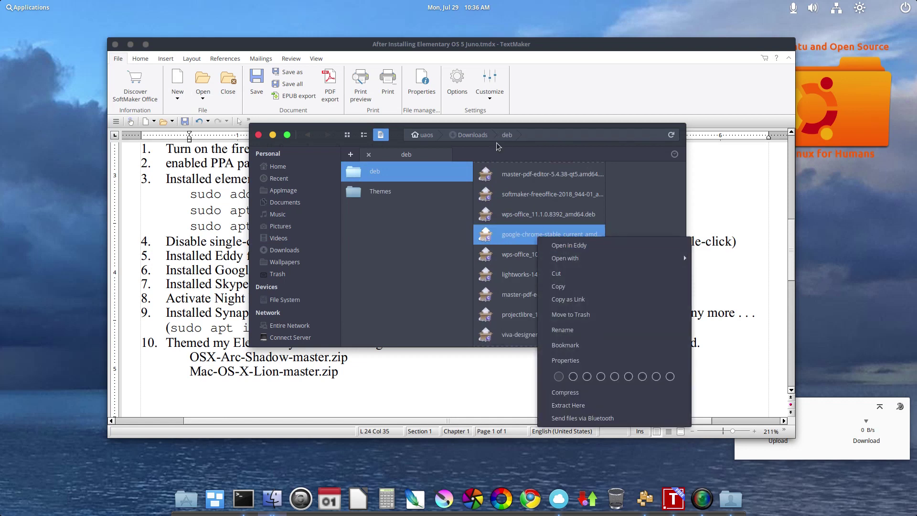
left_click(320, 133)
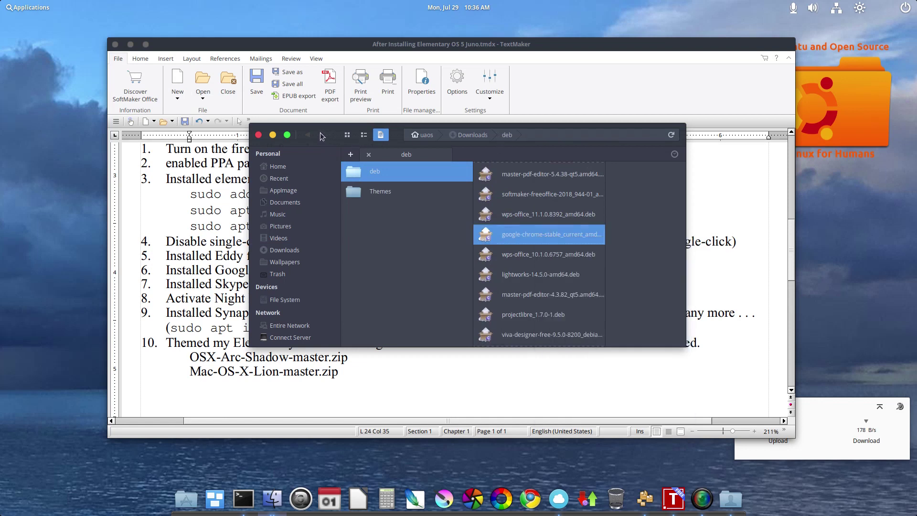
left_click(251, 48)
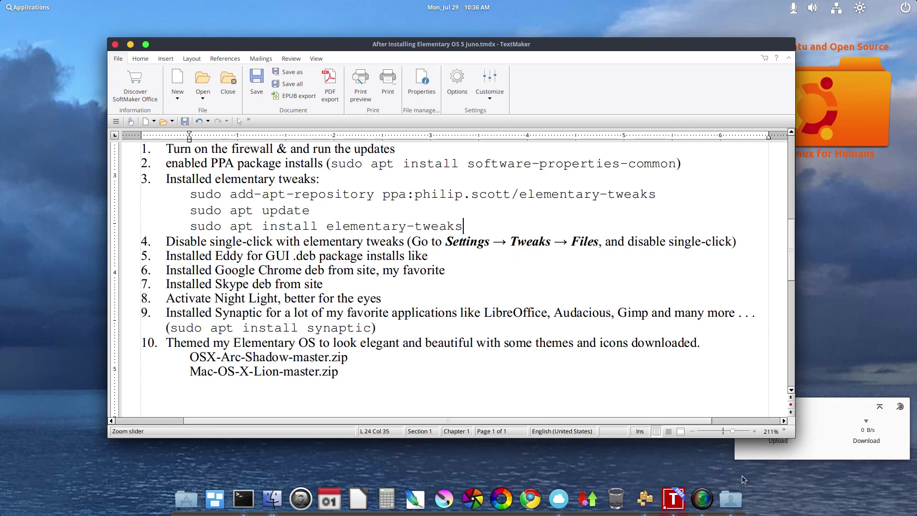
- Toggle Night Light off and back on under Displays, then return to All Settings and minimize
left_click(738, 502)
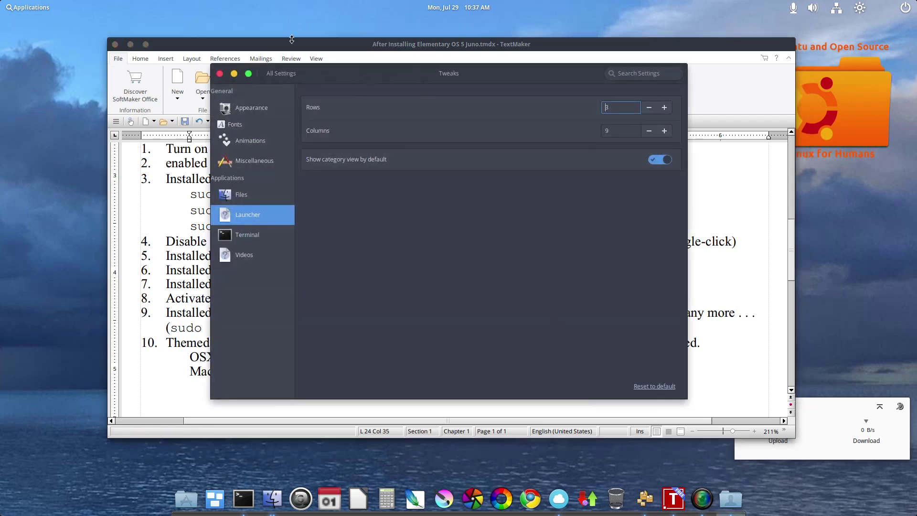
left_click(281, 74)
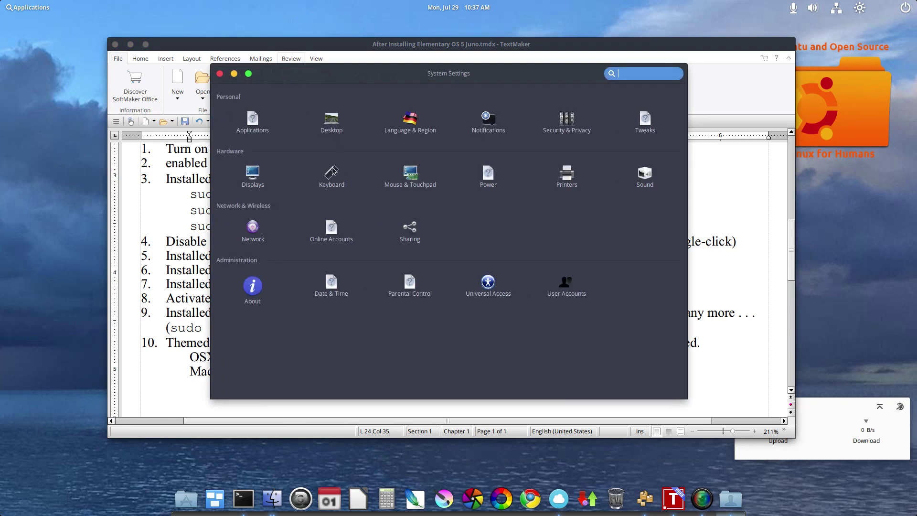
left_click(253, 173)
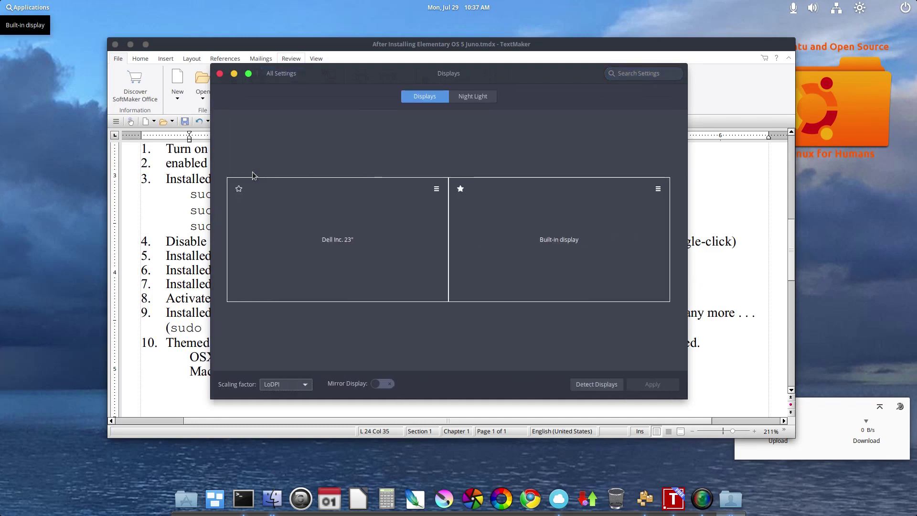
left_click(470, 102)
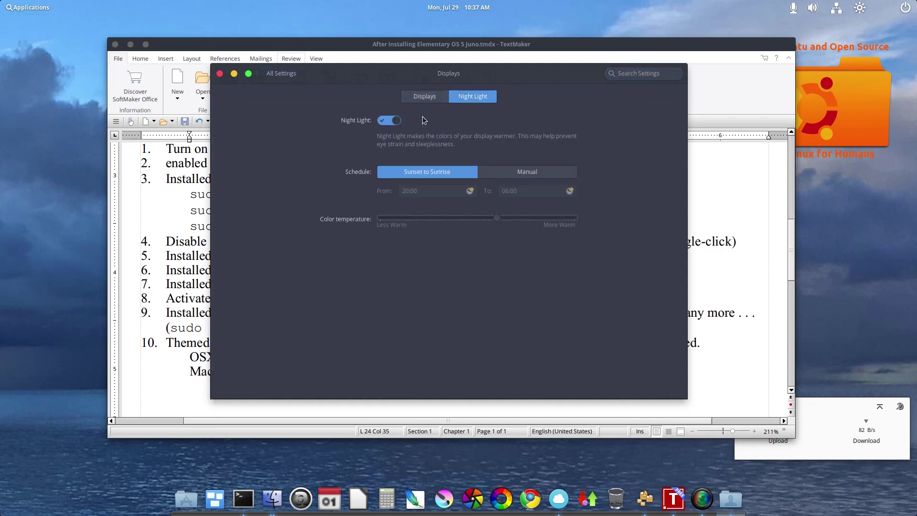
left_click(382, 121)
left_click(391, 122)
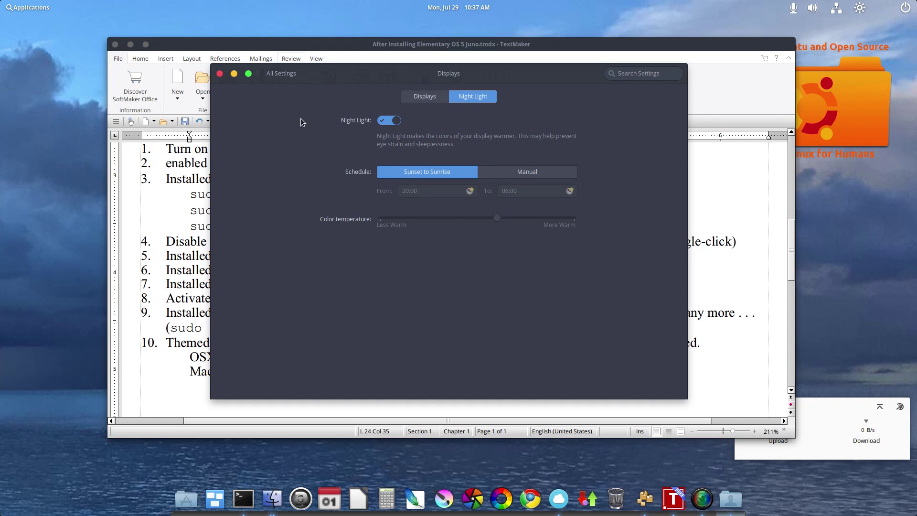
left_click(271, 77)
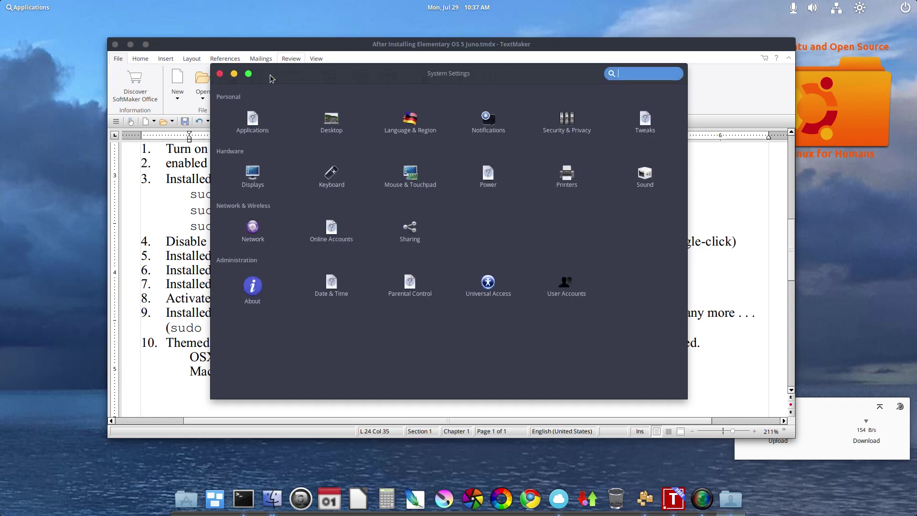
left_click(234, 74)
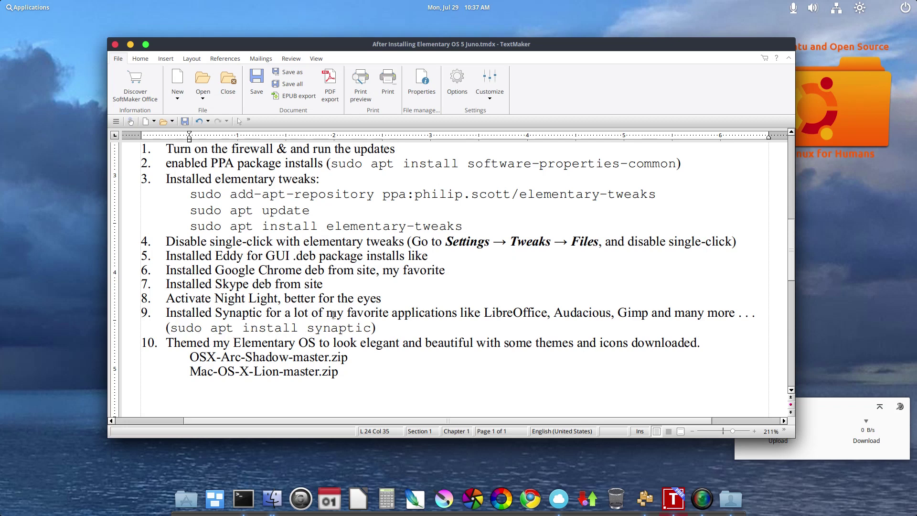
- Open the Applications menu at Accessories and step down through Graphics, Internet and Office
left_click(43, 8)
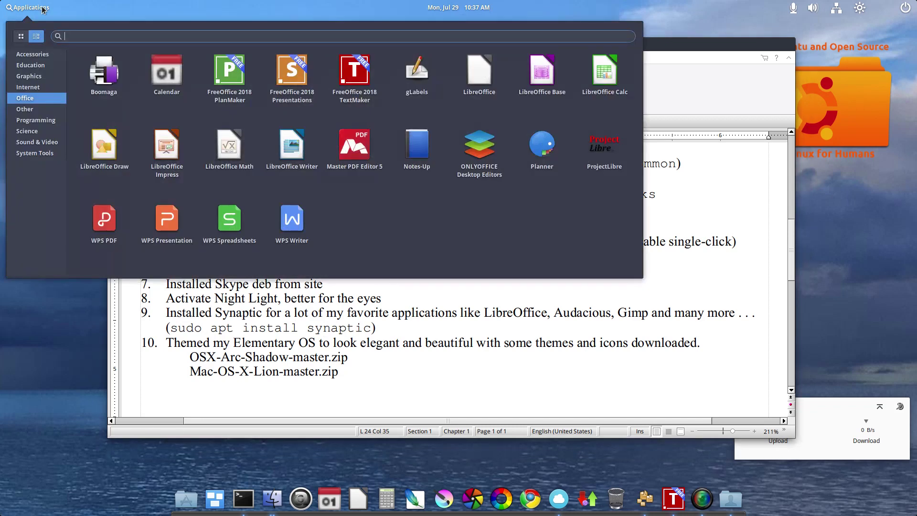
left_click(40, 56)
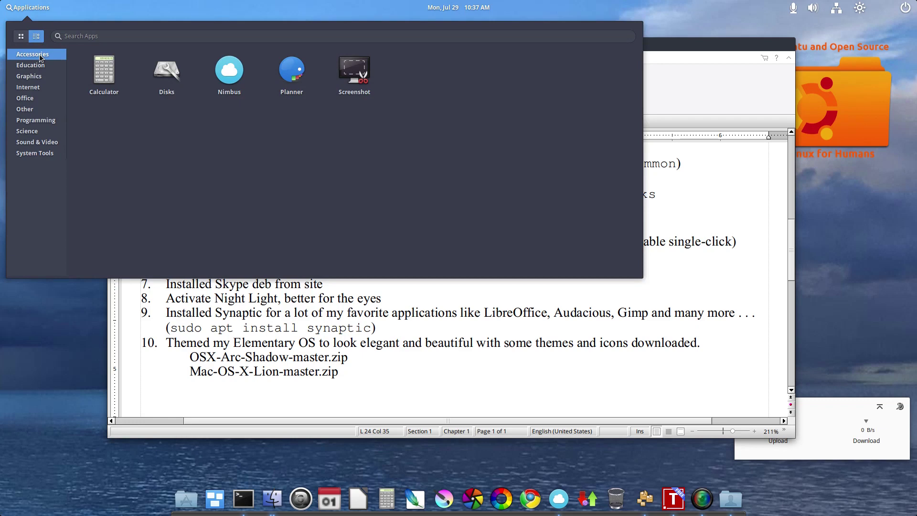
key("Down")
key("Down")
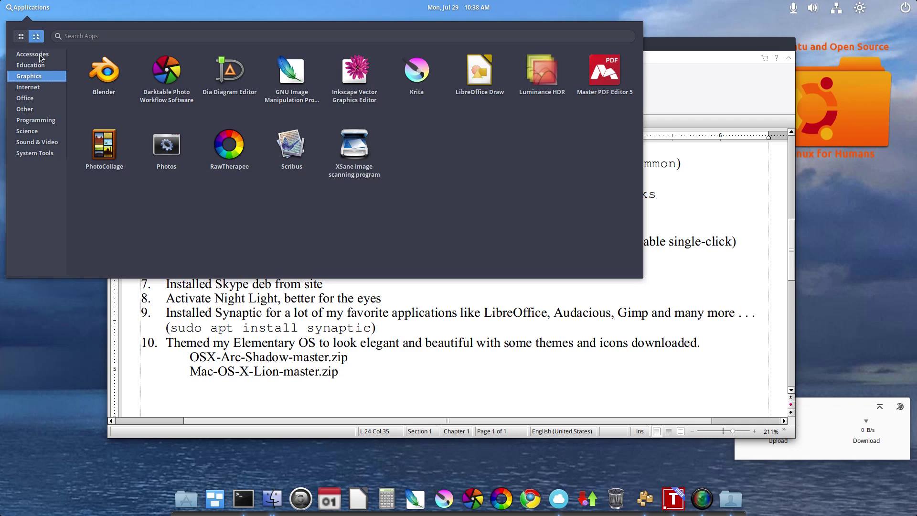
scroll(40, 57, "down", 1)
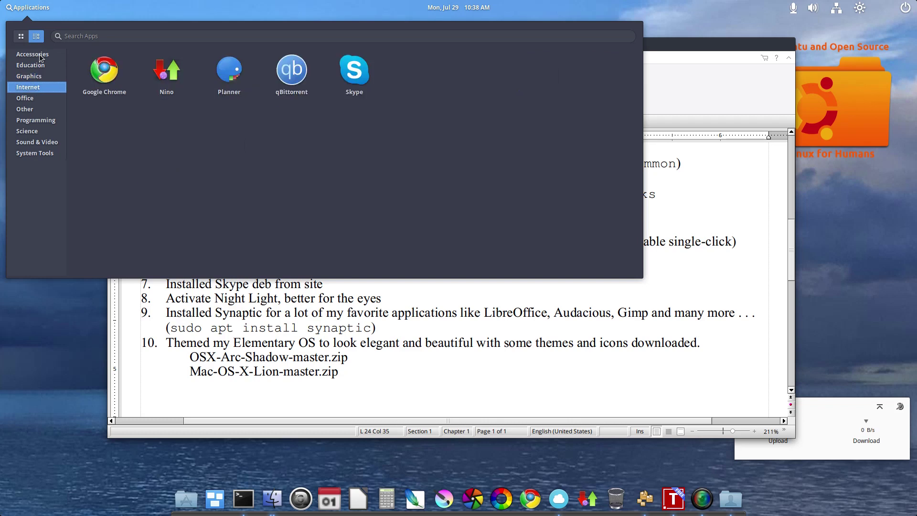
scroll(39, 54, "down", 1)
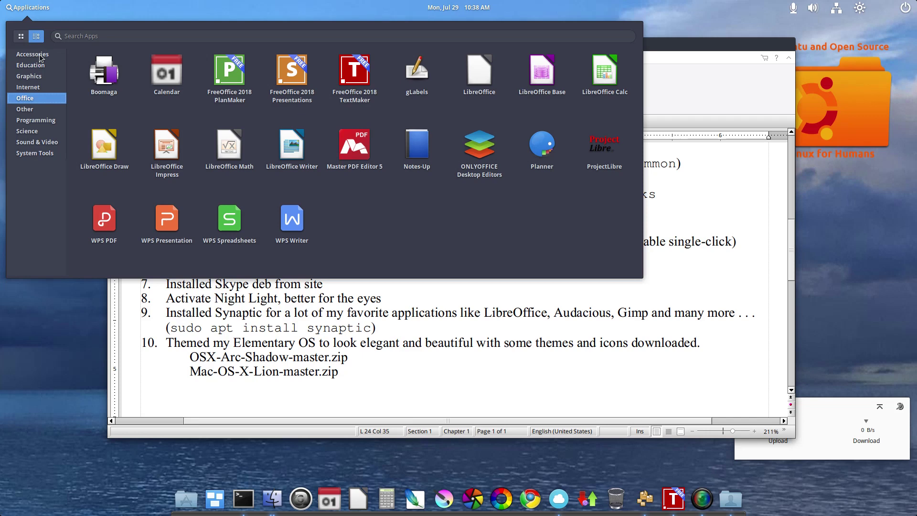
- Step down through the Other, Programming, Science and System Tools app categories
key("Down")
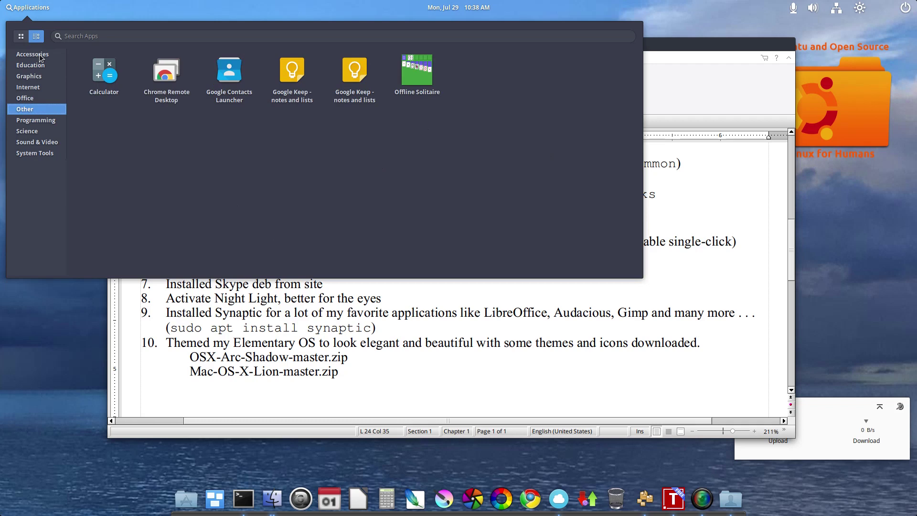
key("Down")
key("Down")
key("Up")
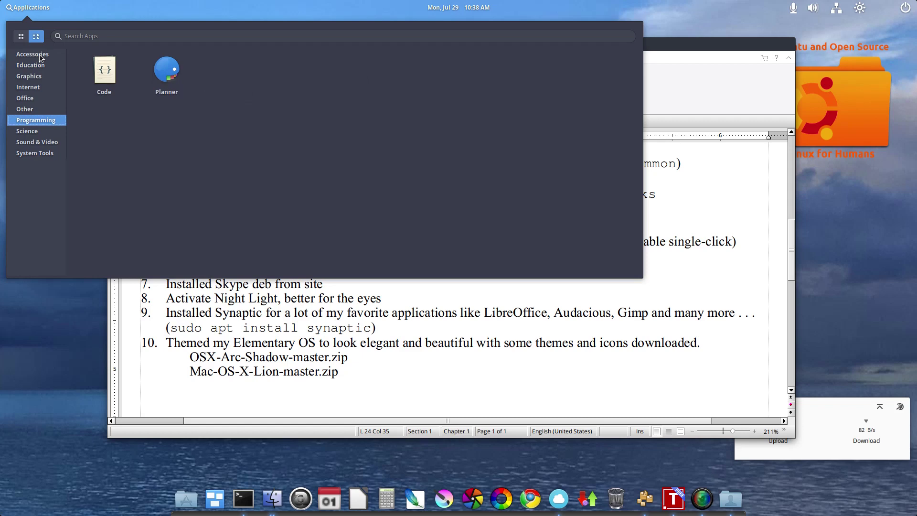
key("Down")
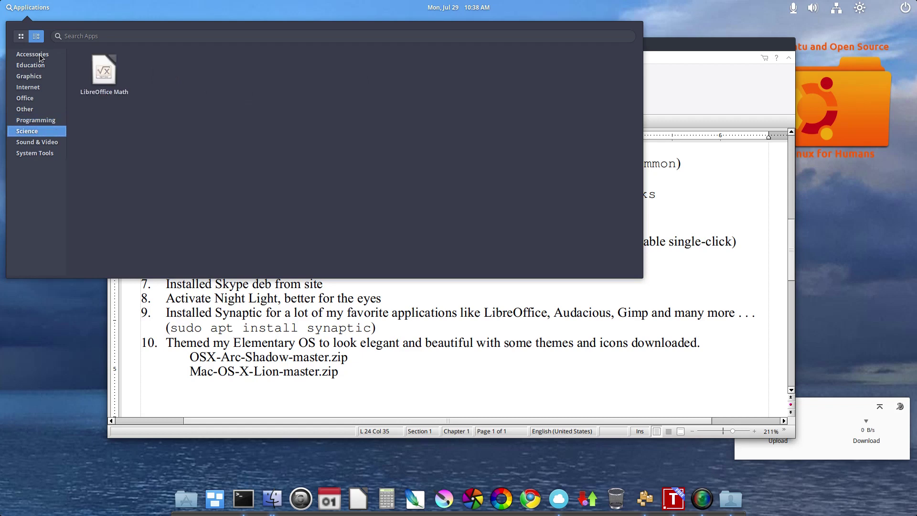
key("Down")
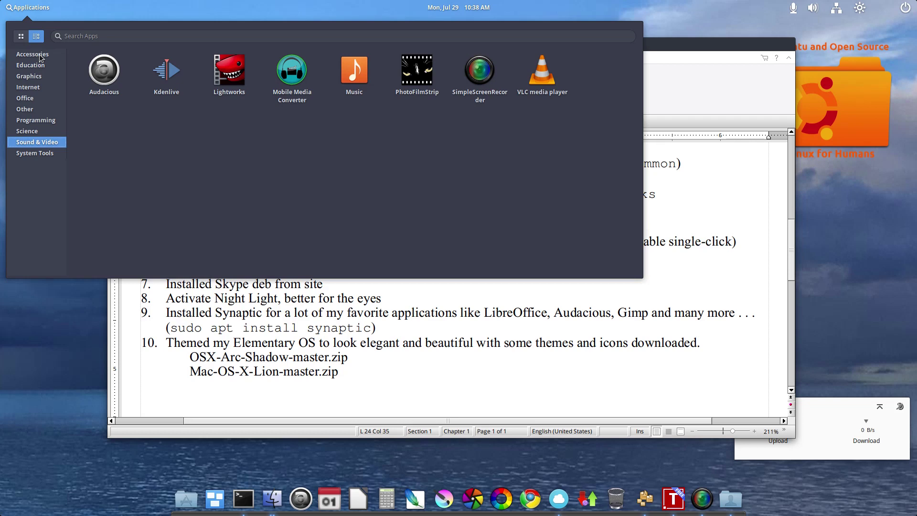
key("Down")
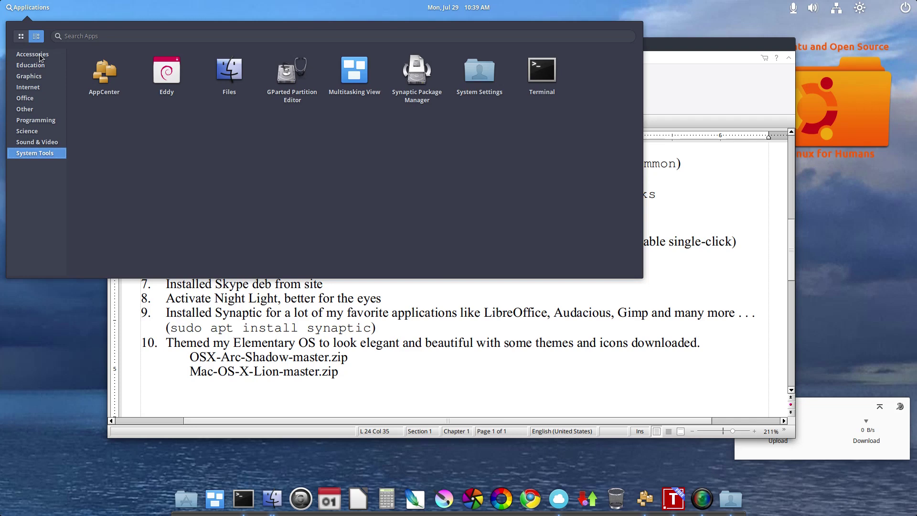
- Step back up through Sound & Video, Other and Internet to Accessories, then close the menu
key("Up")
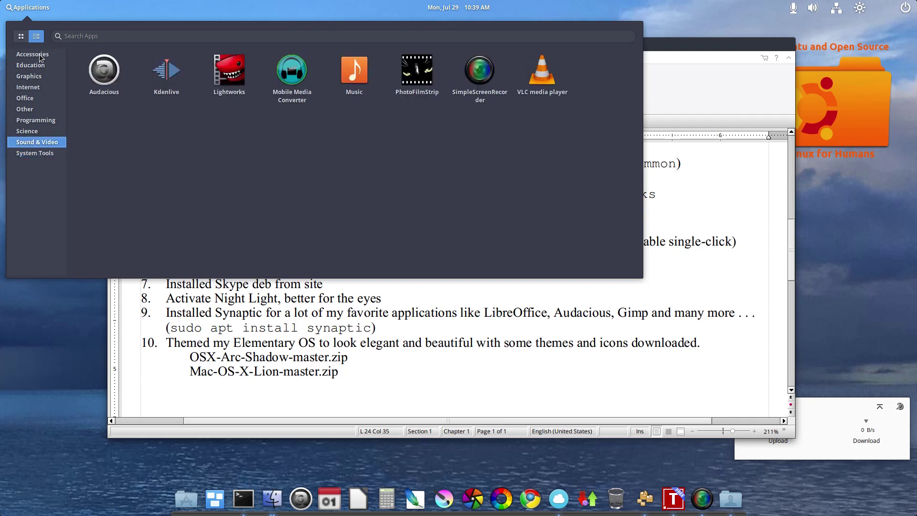
key("Up")
key("Up")
key("Up")
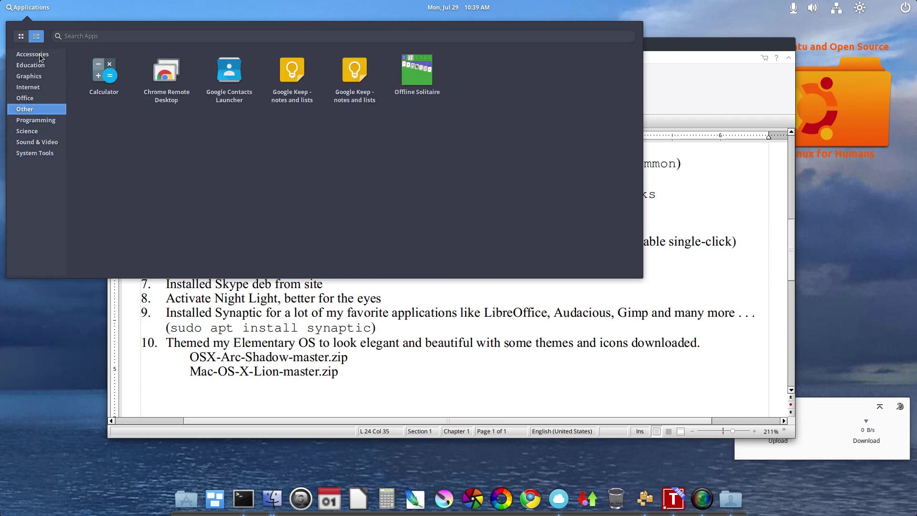
key("Up")
key("Up")
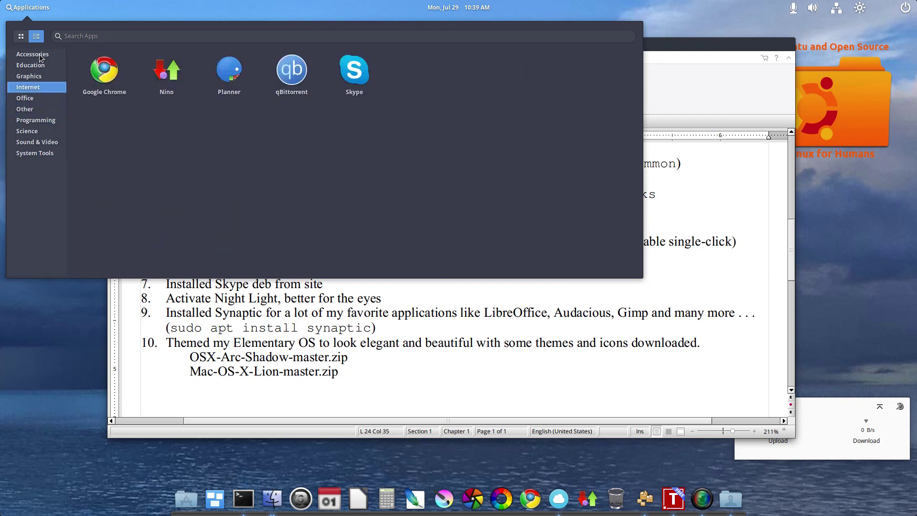
key("Up")
key("Up")
key("Up")
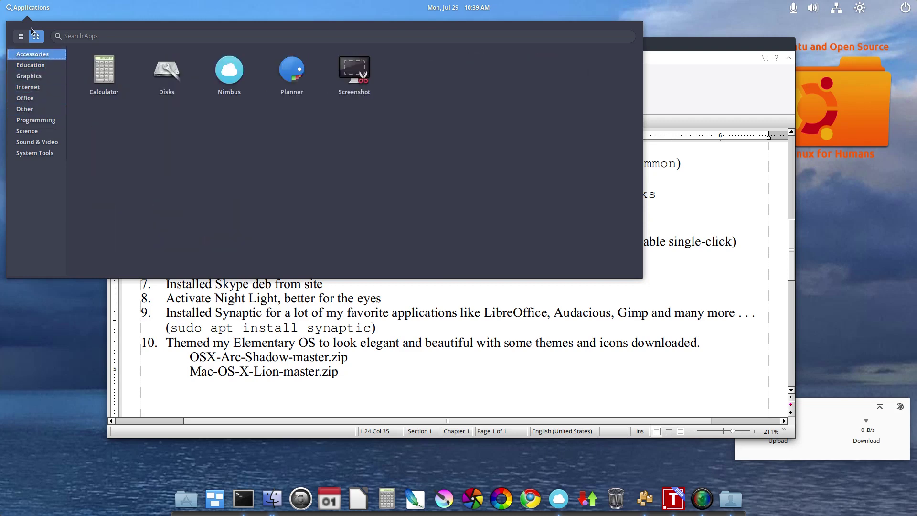
left_click(29, 8)
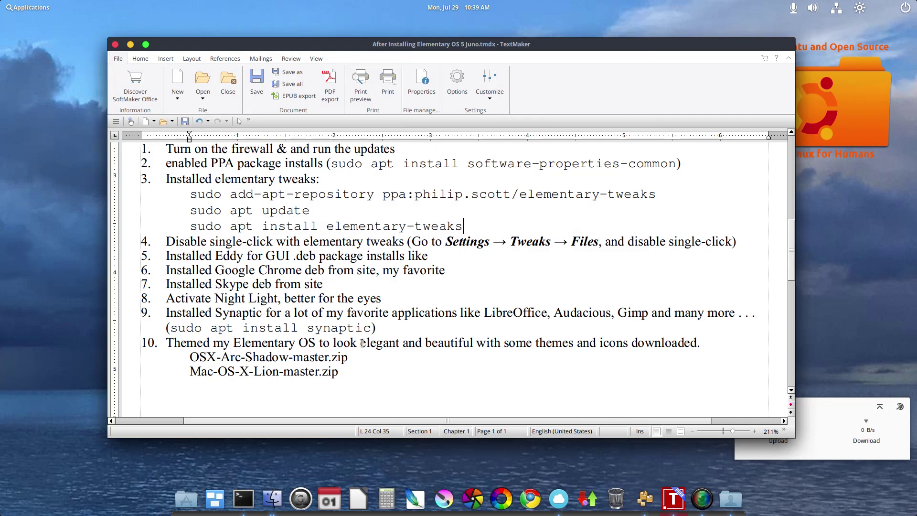
- Launch System Settings from System Tools and open the Tweaks Appearance page
left_click(28, 8)
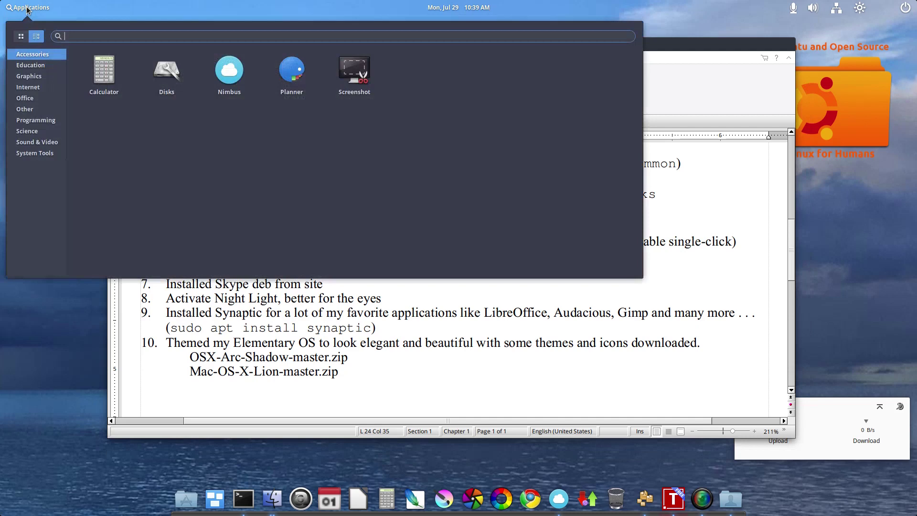
left_click(26, 154)
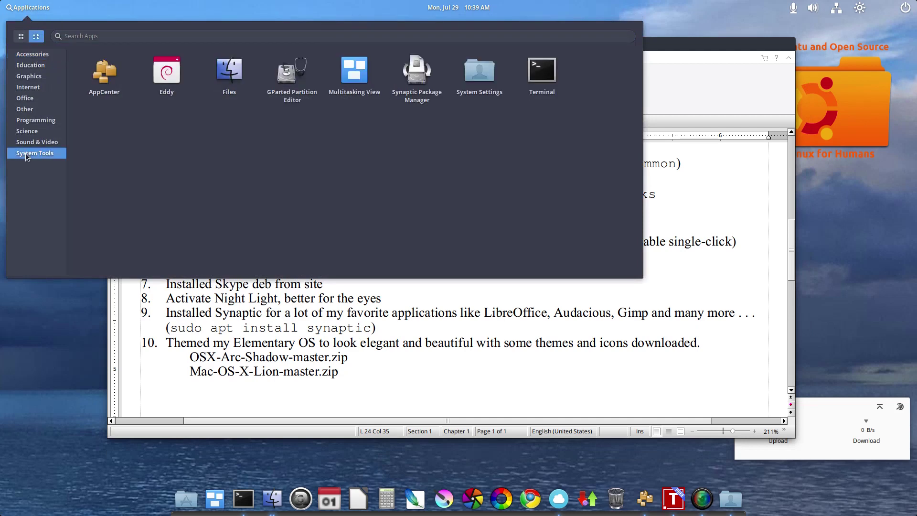
left_click(479, 75)
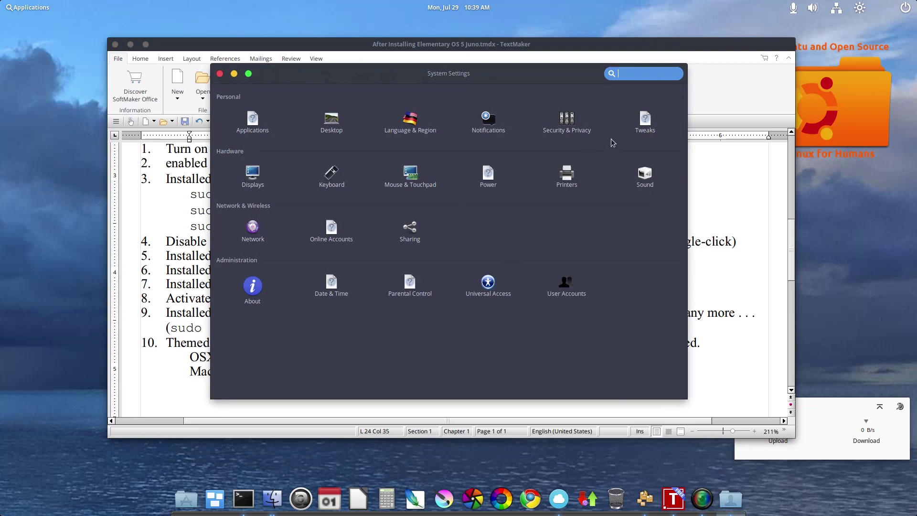
left_click(644, 121)
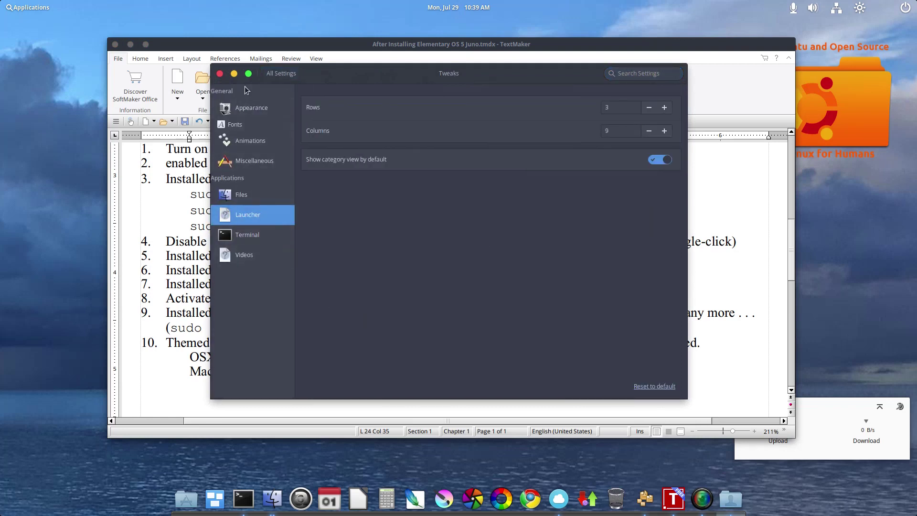
left_click(252, 109)
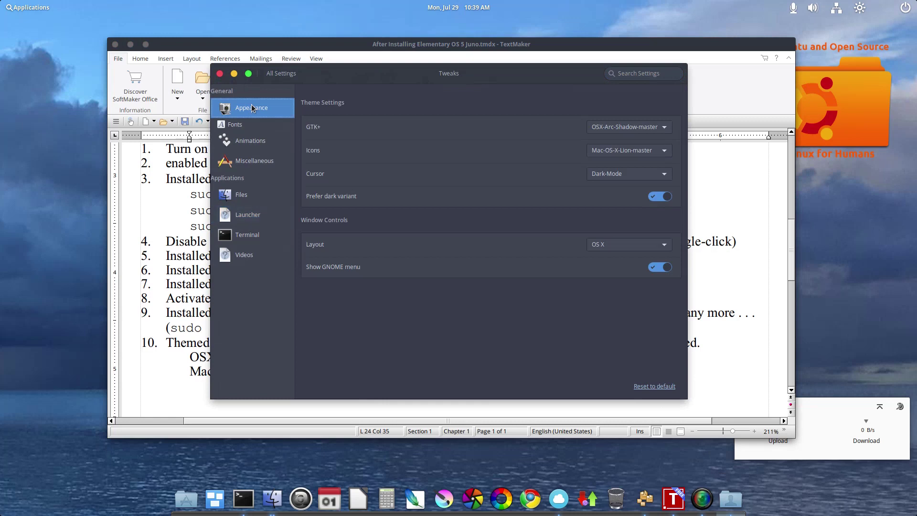
- Try the macOS-5.0 GTK+ theme, then set GTK+, Icons and Cursor all to elementary
left_click(616, 131)
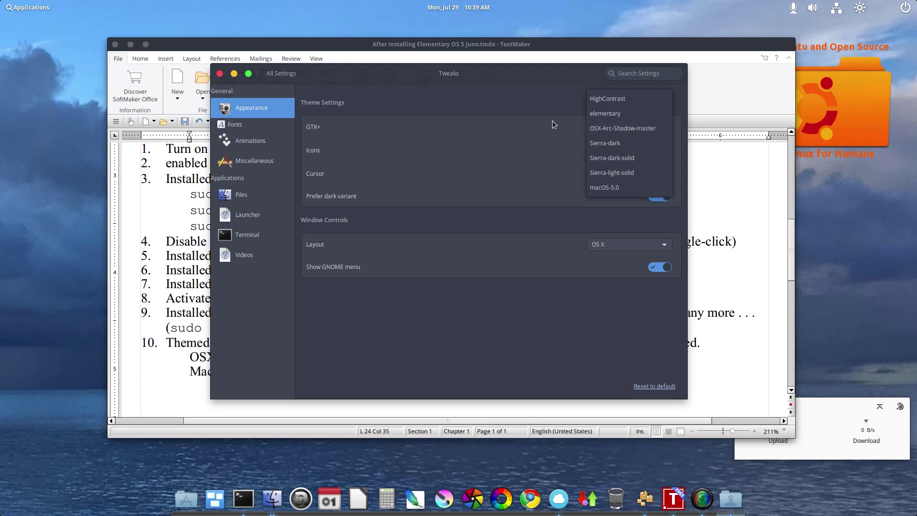
left_click(624, 187)
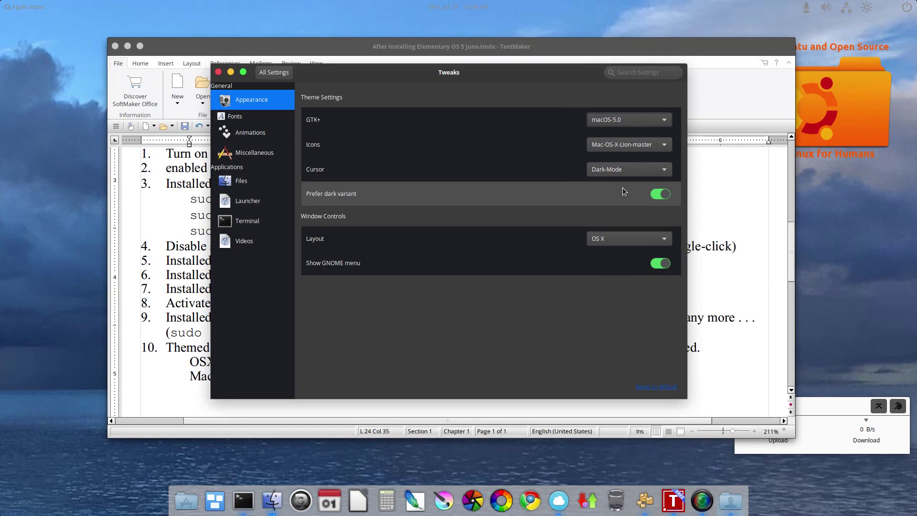
left_click(630, 118)
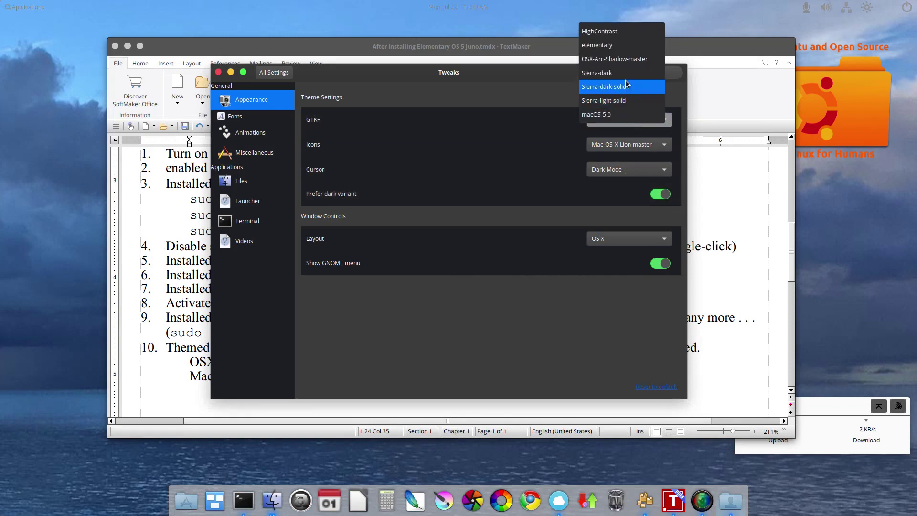
left_click(624, 45)
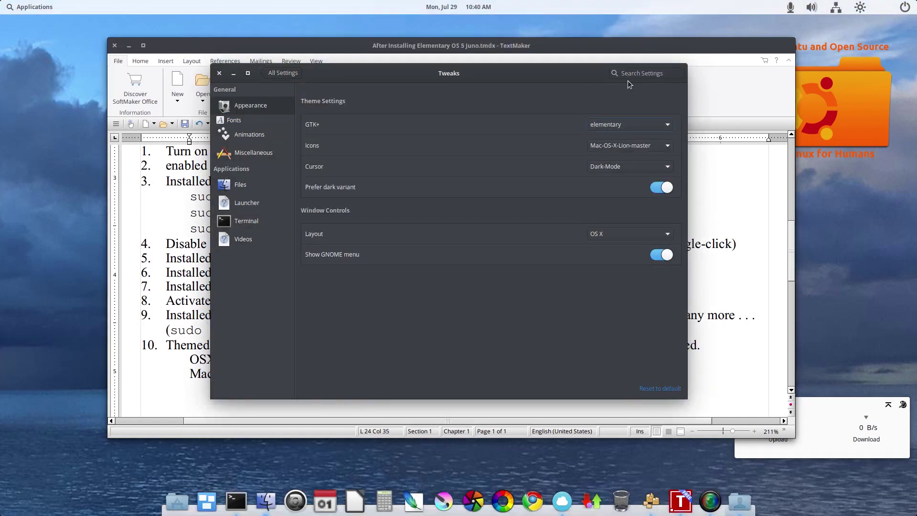
left_click(634, 146)
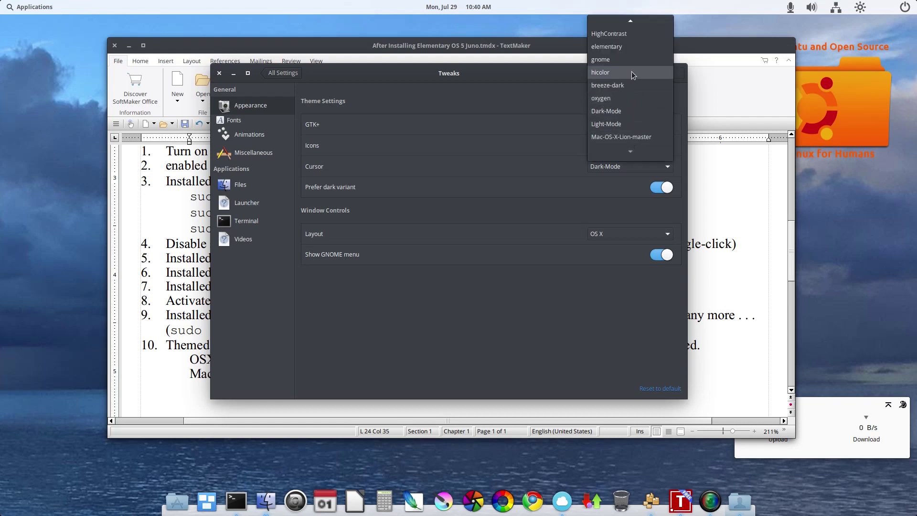
left_click(634, 48)
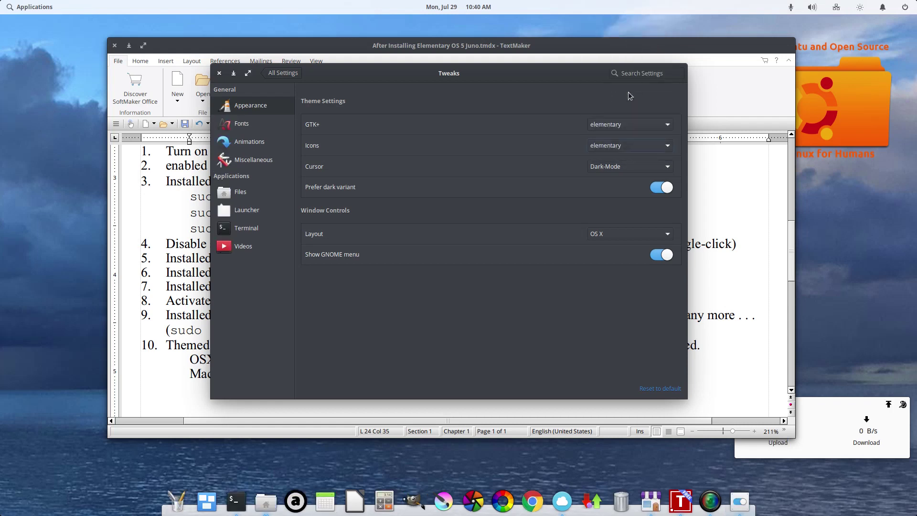
left_click(628, 168)
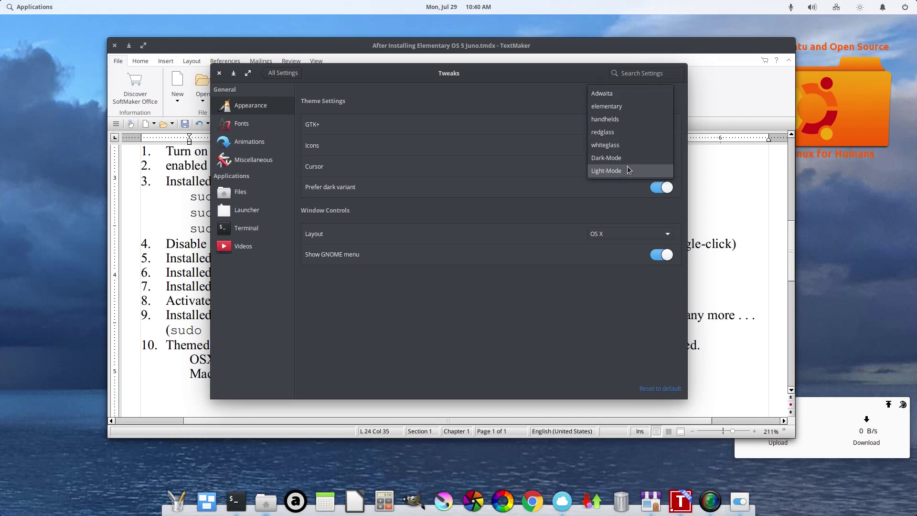
left_click(630, 106)
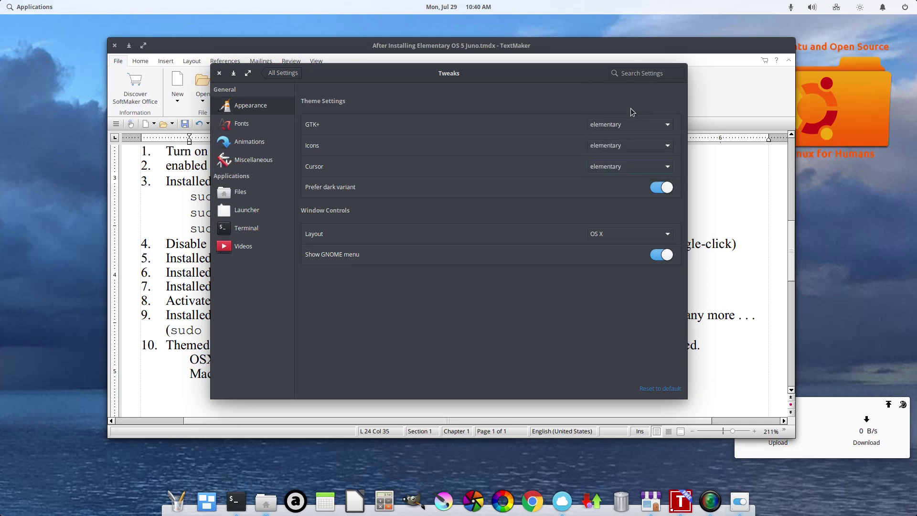
- Turn Prefer dark variant off, open and close Files, then switch Prefer dark variant on
left_click(655, 193)
left_click(266, 503)
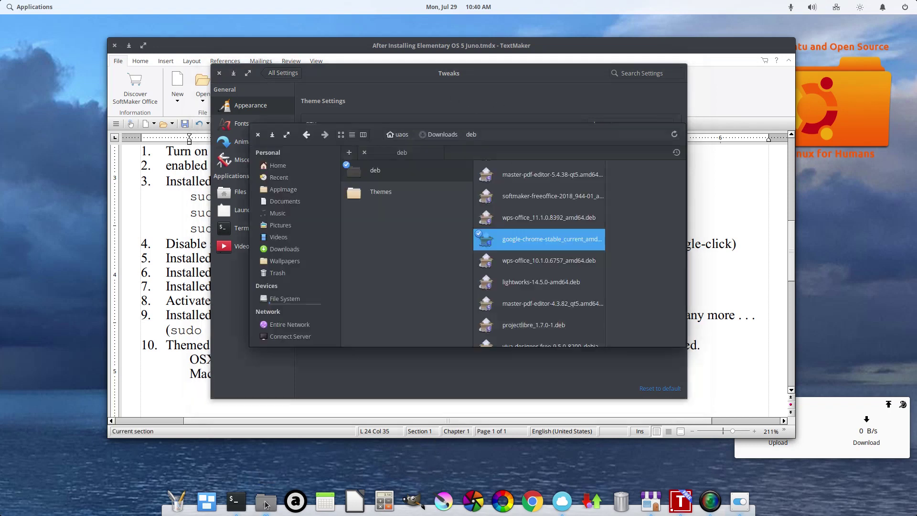
left_click(258, 135)
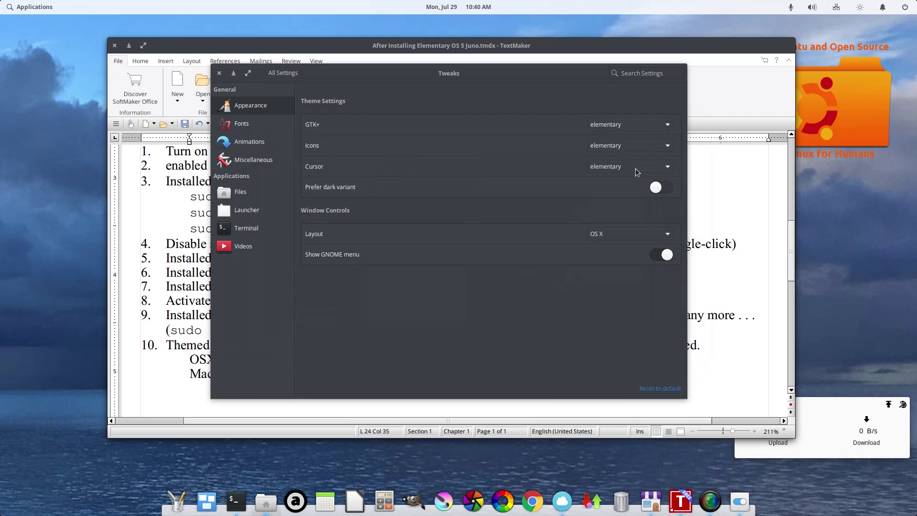
left_click(661, 192)
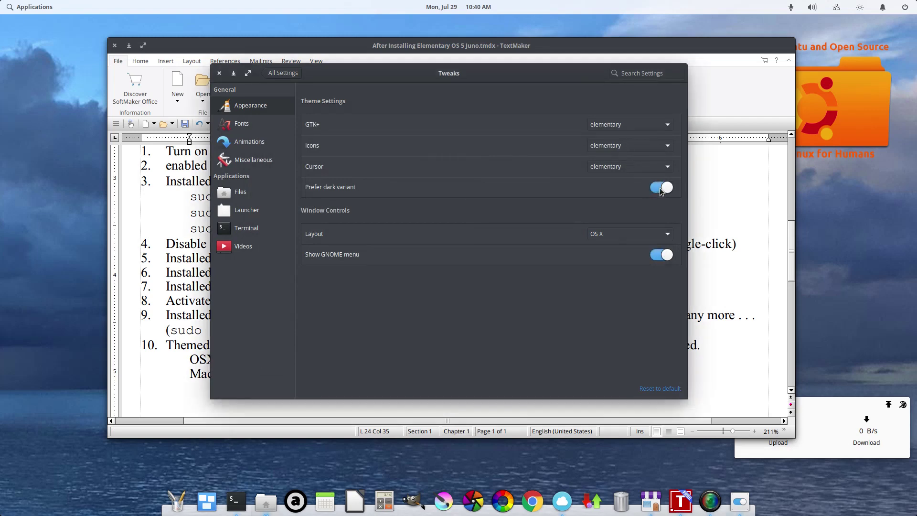
left_click(640, 235)
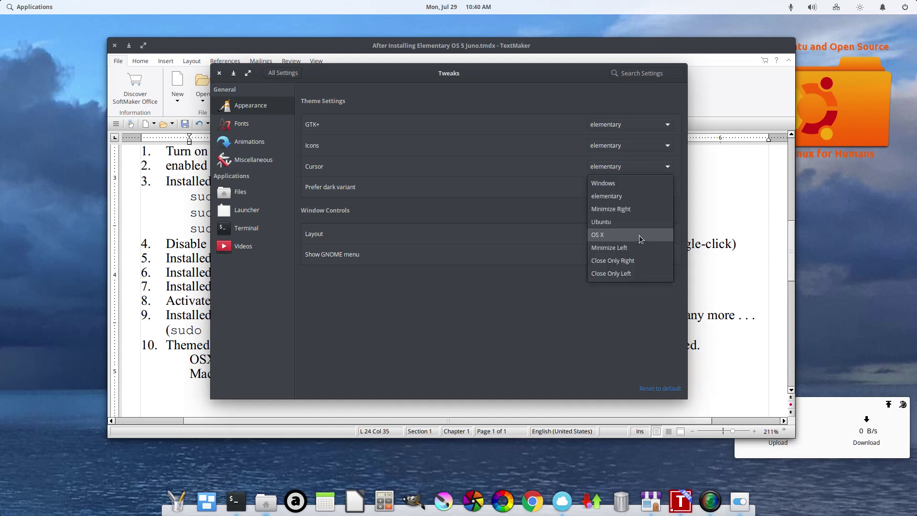
left_click(641, 196)
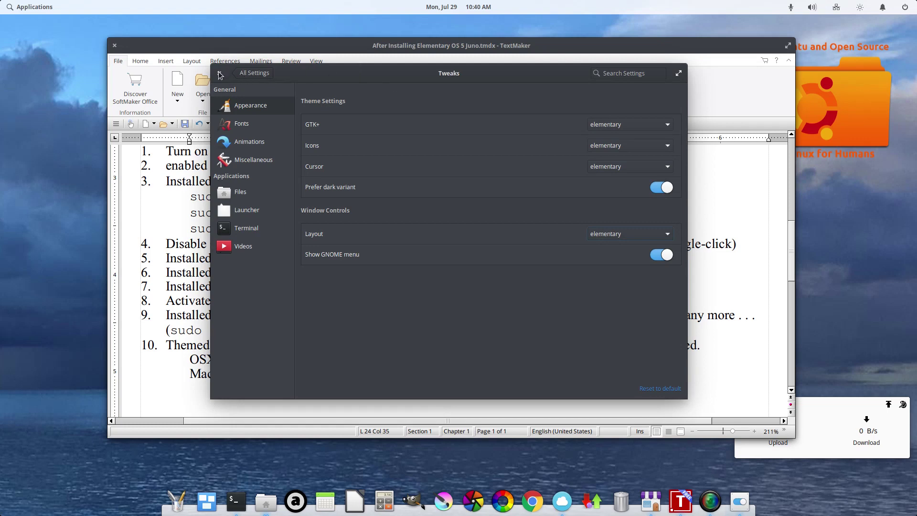
left_click(609, 237)
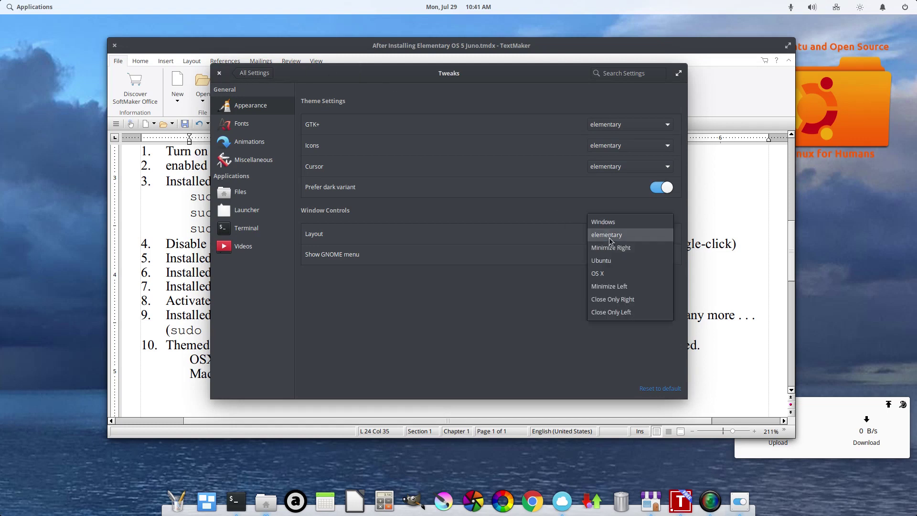
left_click(610, 223)
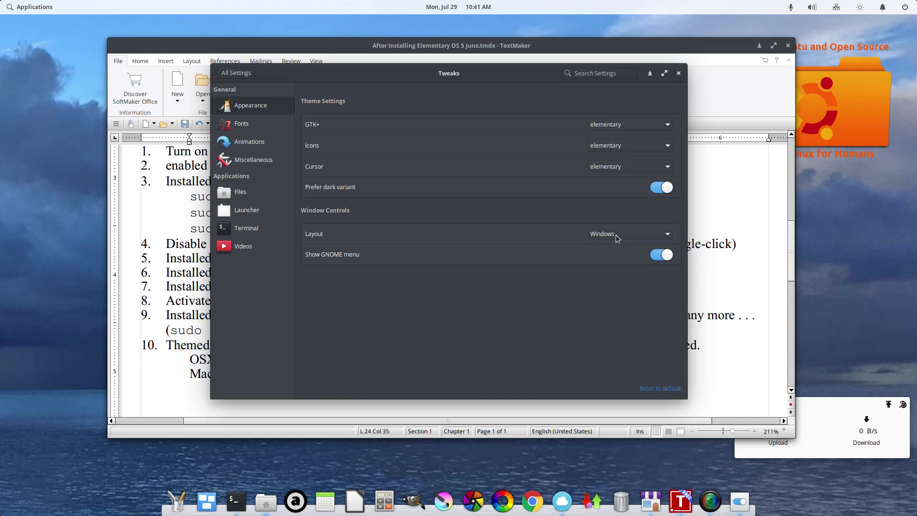
left_click(616, 234)
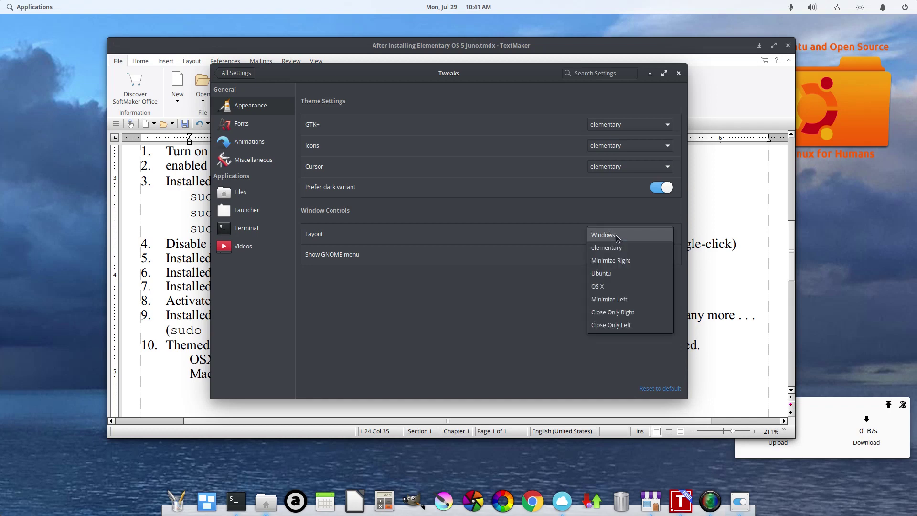
left_click(624, 273)
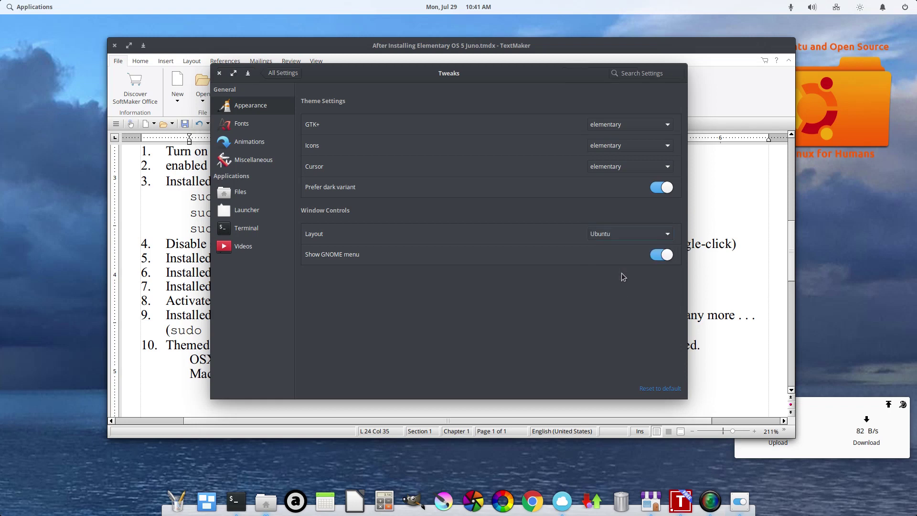
left_click(623, 235)
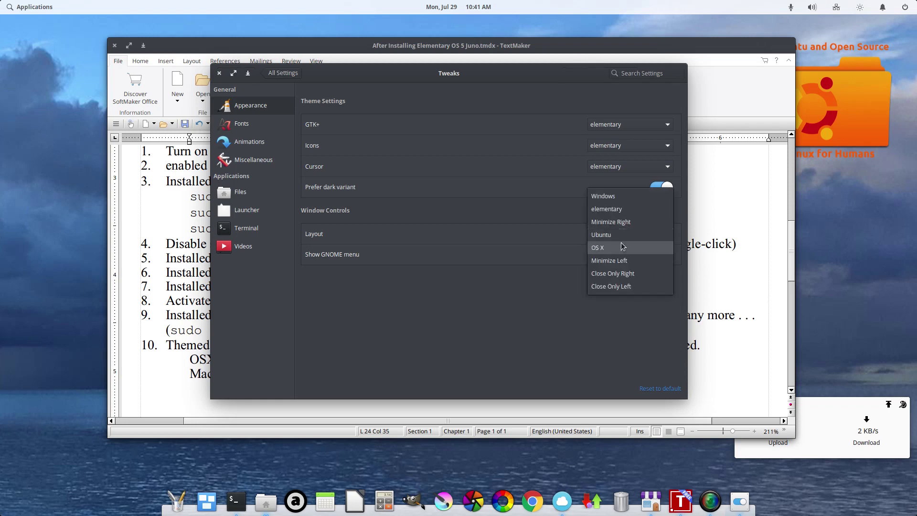
left_click(620, 249)
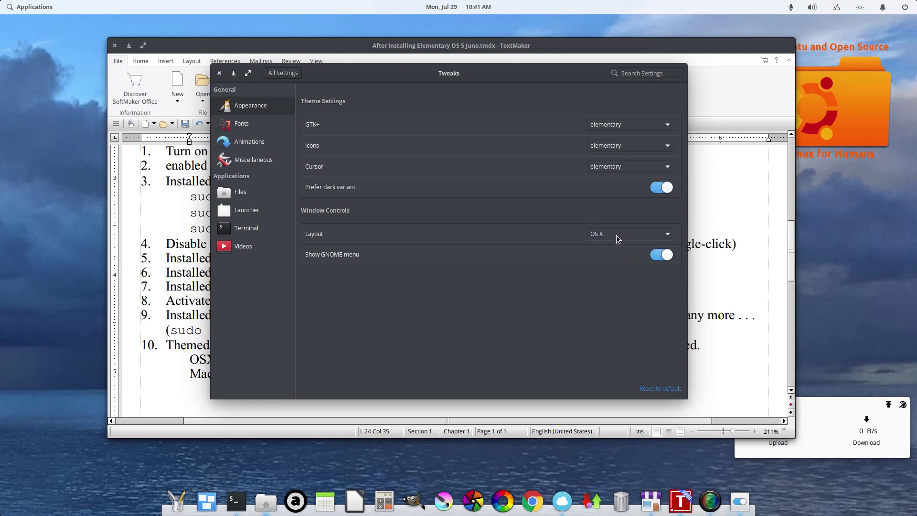
left_click(618, 237)
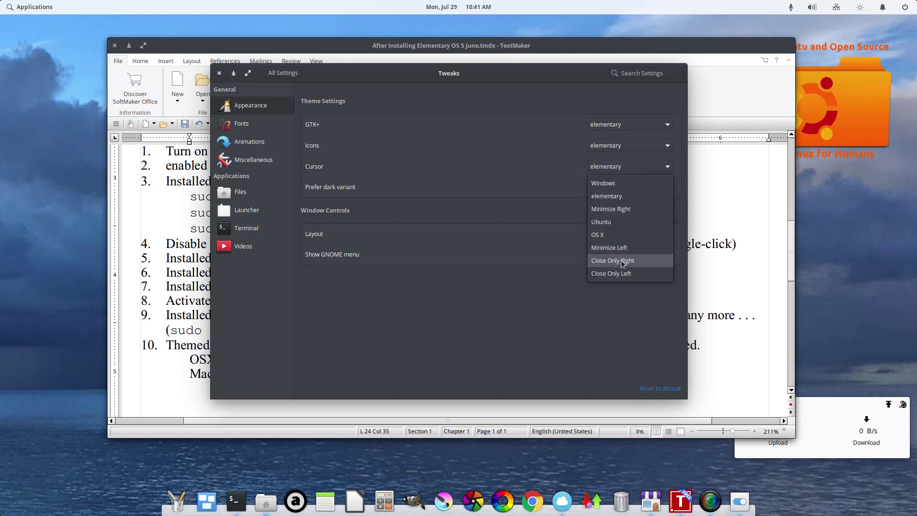
left_click(622, 262)
left_click(620, 237)
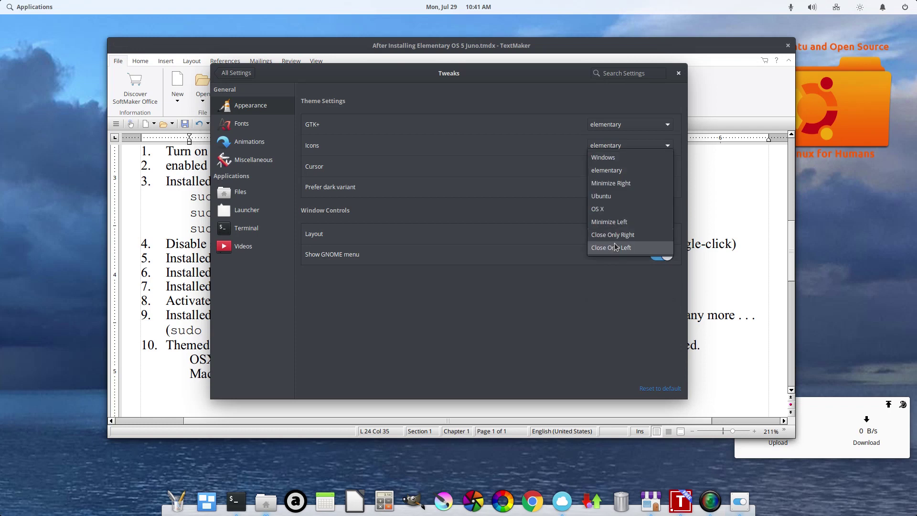
left_click(615, 249)
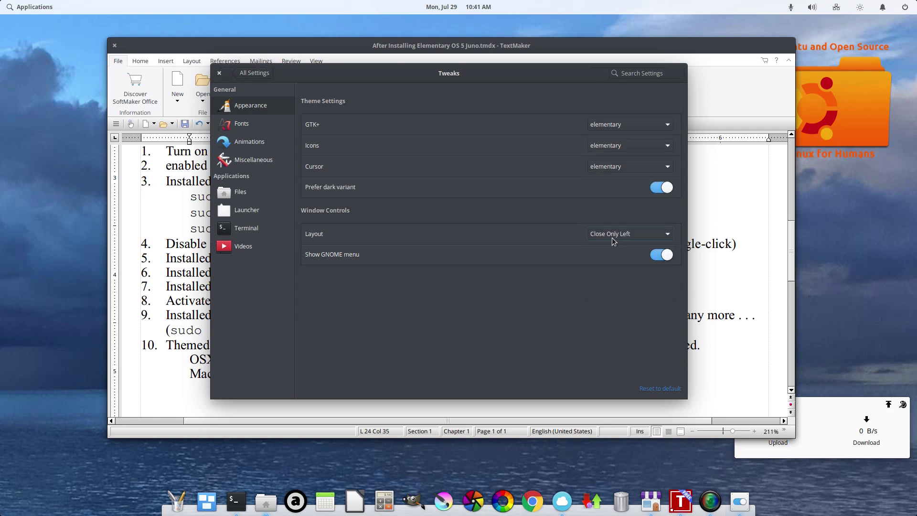
left_click(615, 241)
left_click(614, 198)
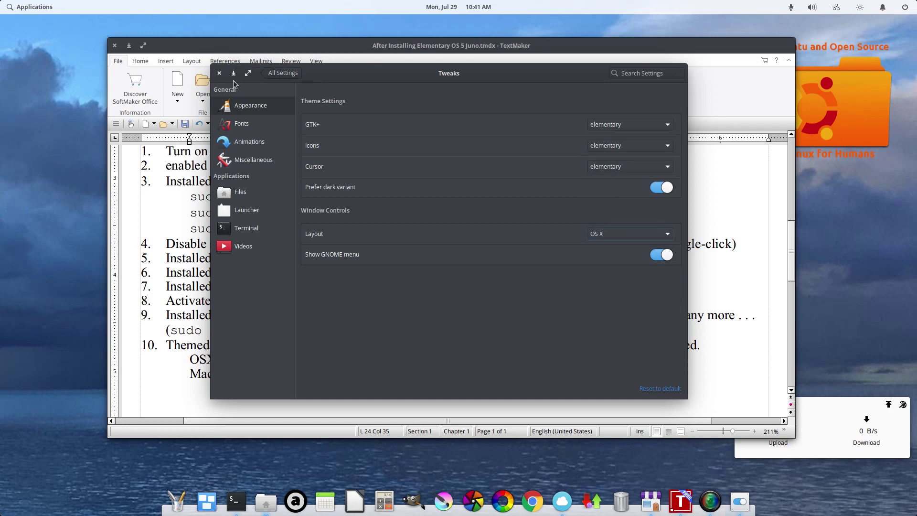
- Choose OSX-Arc-Shadow-master for GTK+ and Mac-OS-X-Lion-master for Icons, re-selecting elementary Cursor
left_click(613, 132)
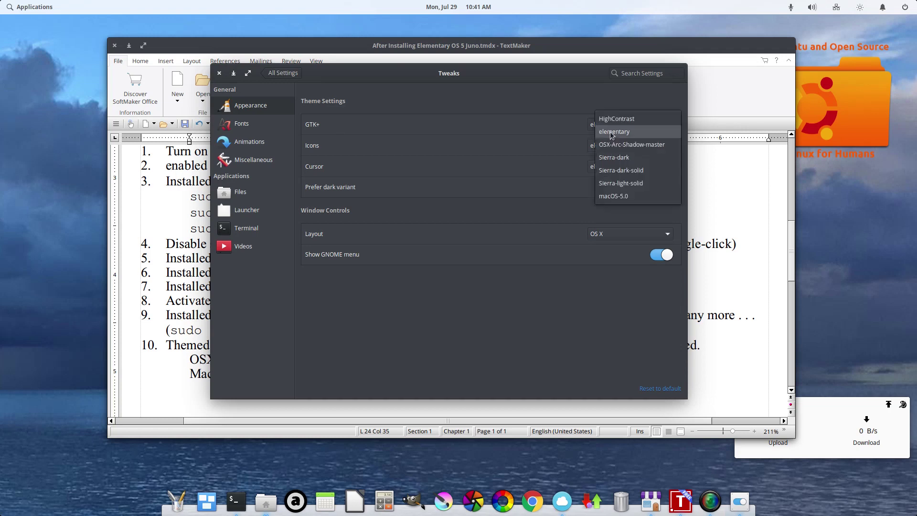
left_click(619, 144)
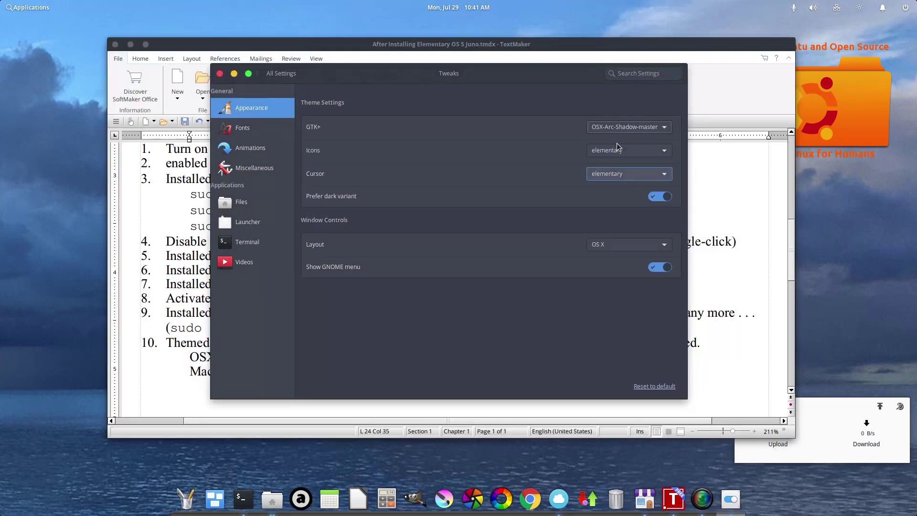
left_click(616, 153)
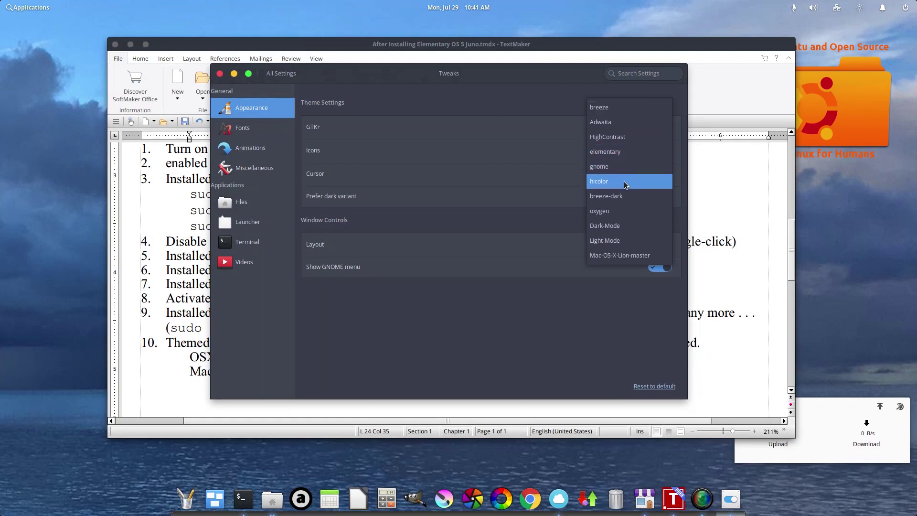
left_click(636, 258)
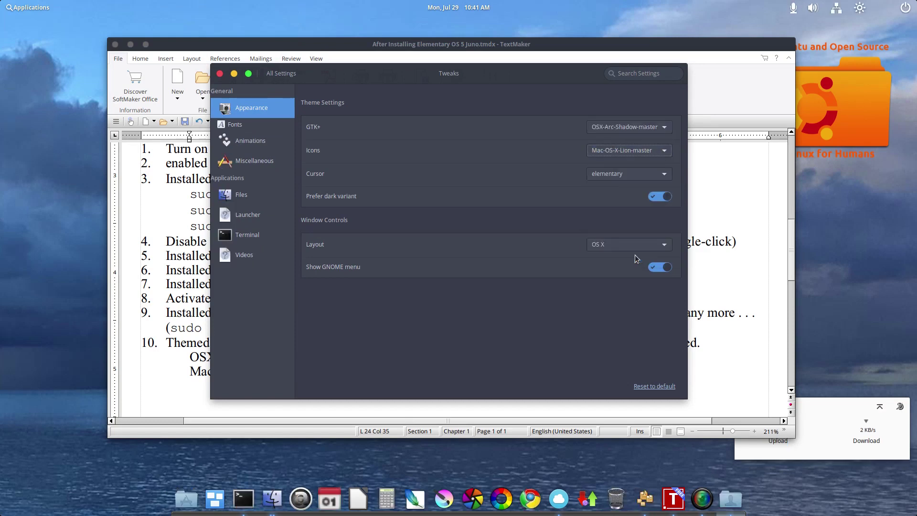
left_click(626, 174)
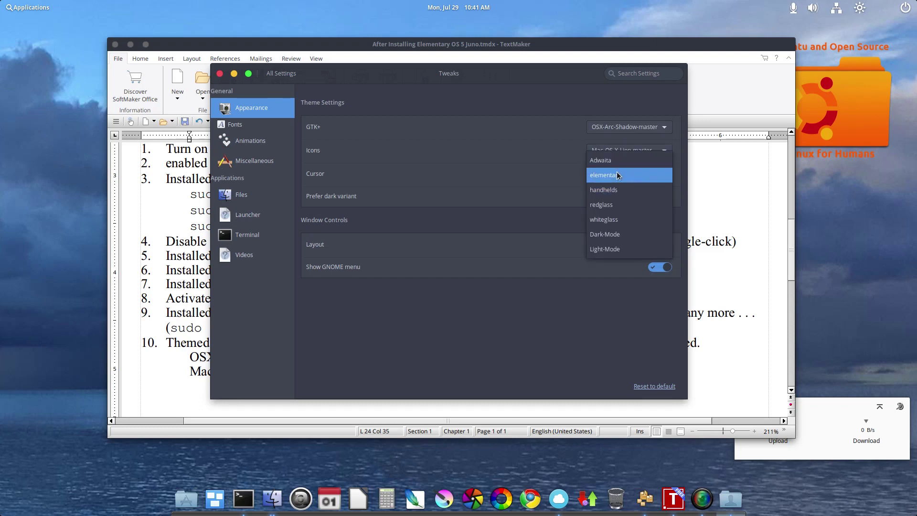
left_click(619, 176)
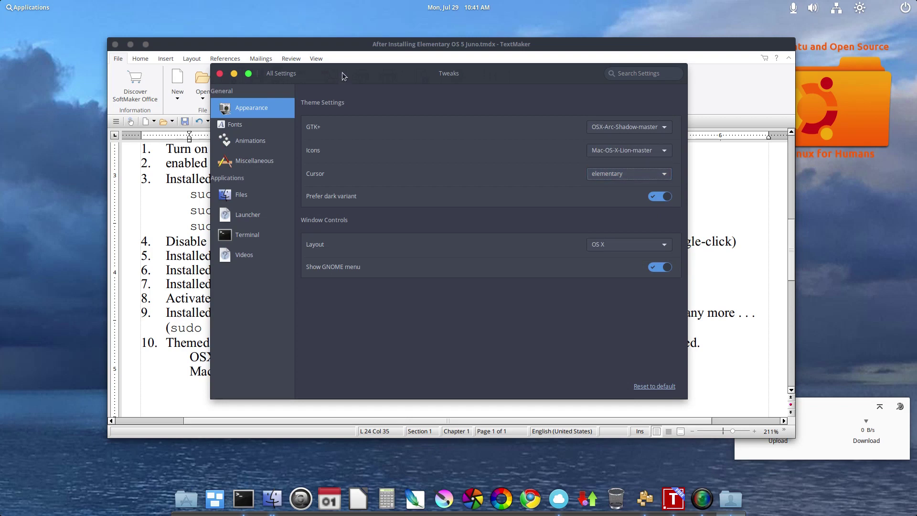
left_click_drag(342, 73, 336, 68)
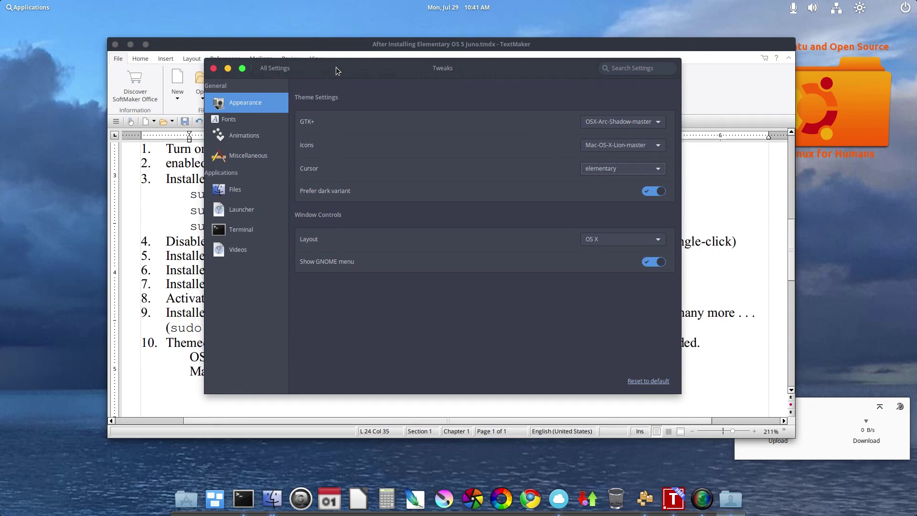
- Go to All Settings, check Parental Control, which has no users to edit, and return to the overview
left_click(285, 71)
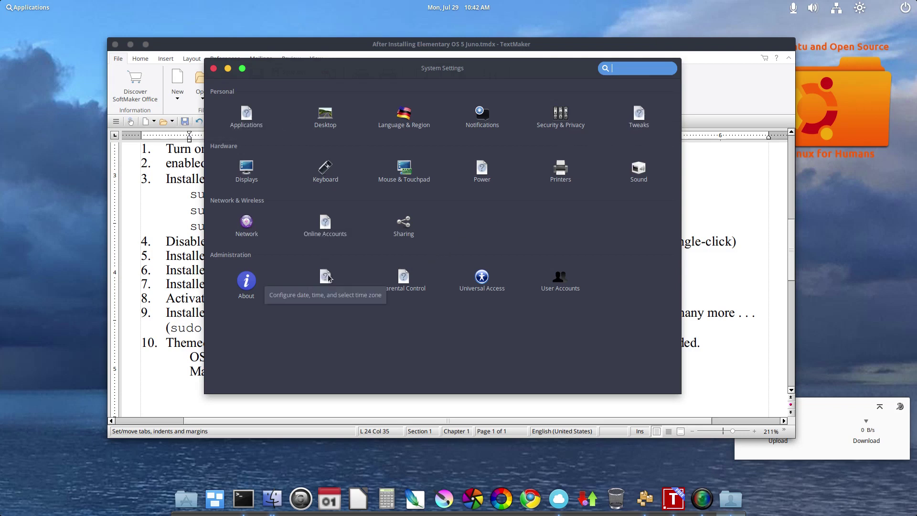
left_click(405, 282)
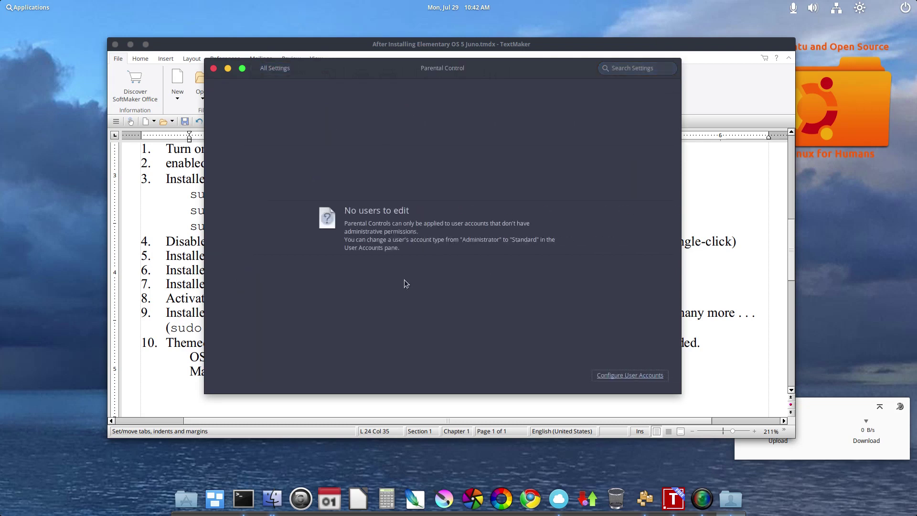
left_click(275, 69)
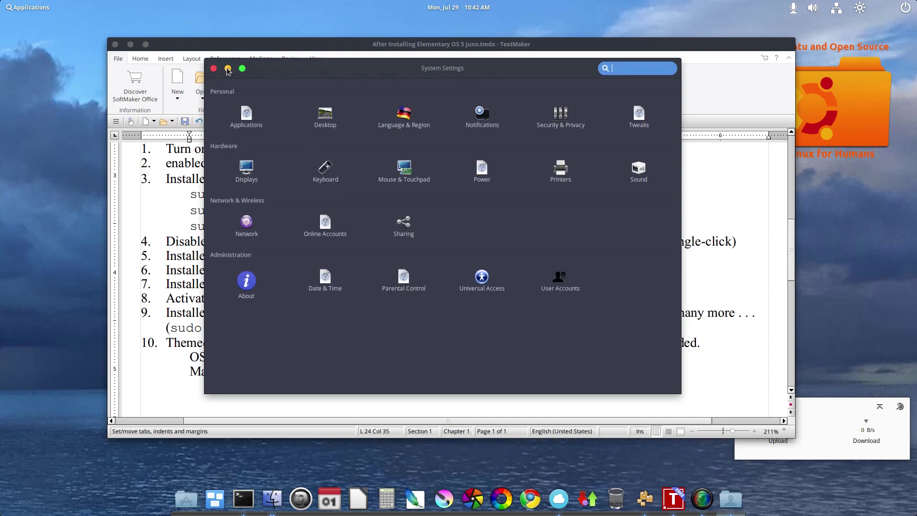
- Close the System Settings window so TextMaker's notes, steps 1 to 10, are visible
left_click(212, 68)
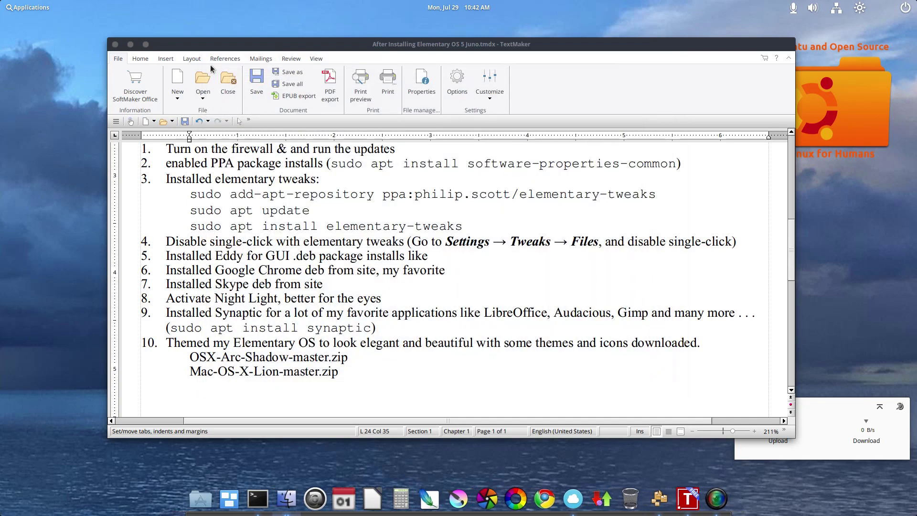